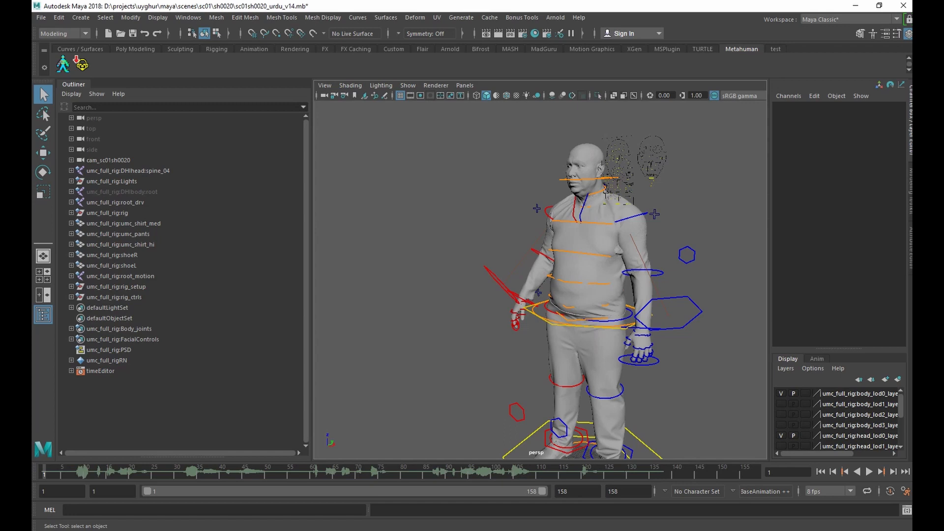
Select all members of the umc_full_rig:Body_joints set and play back the animation to check it
left_click(119, 329)
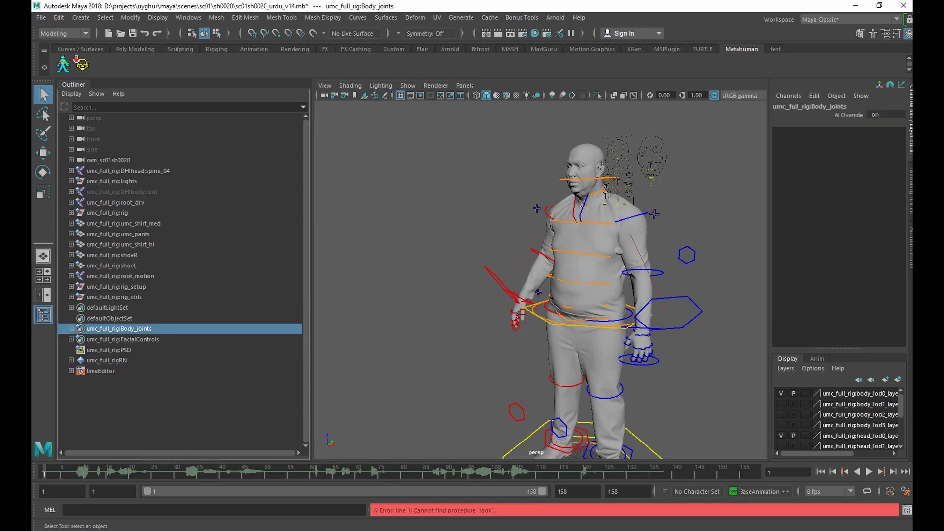
right_click(132, 329)
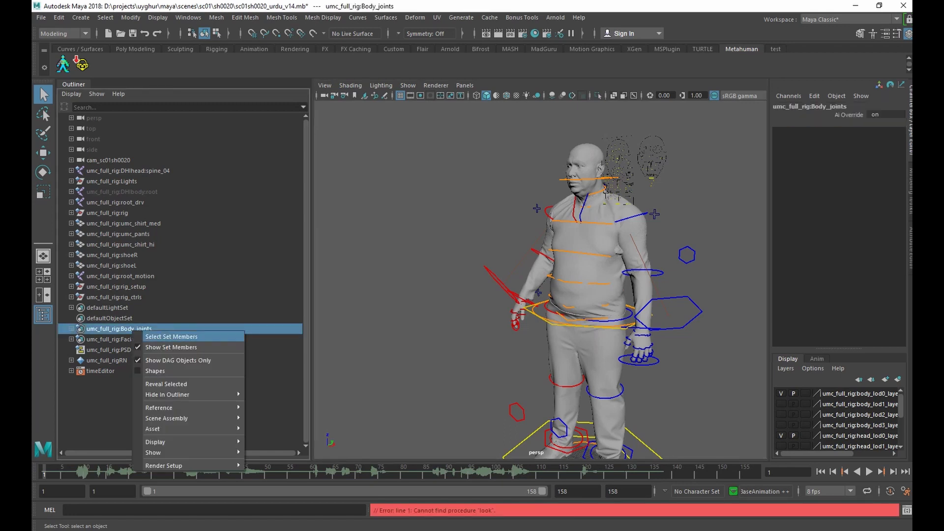
left_click(171, 337)
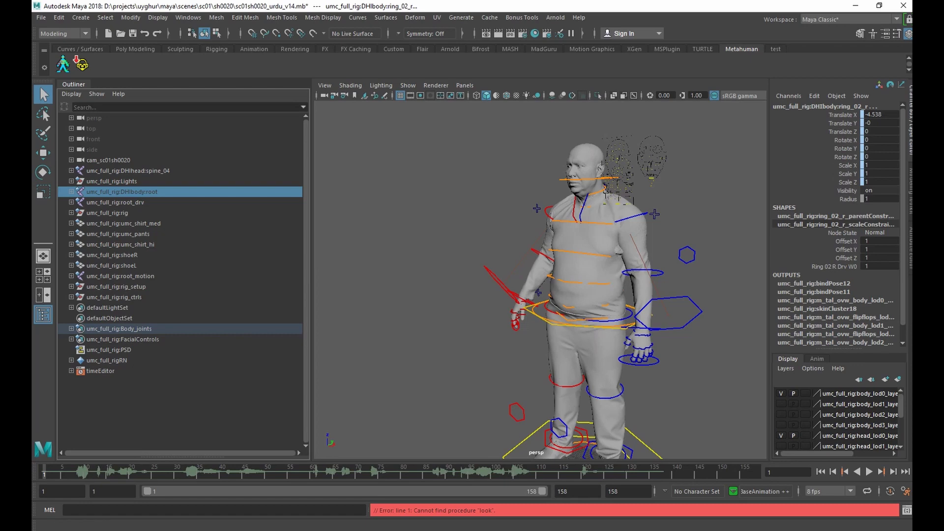
key("alt+v")
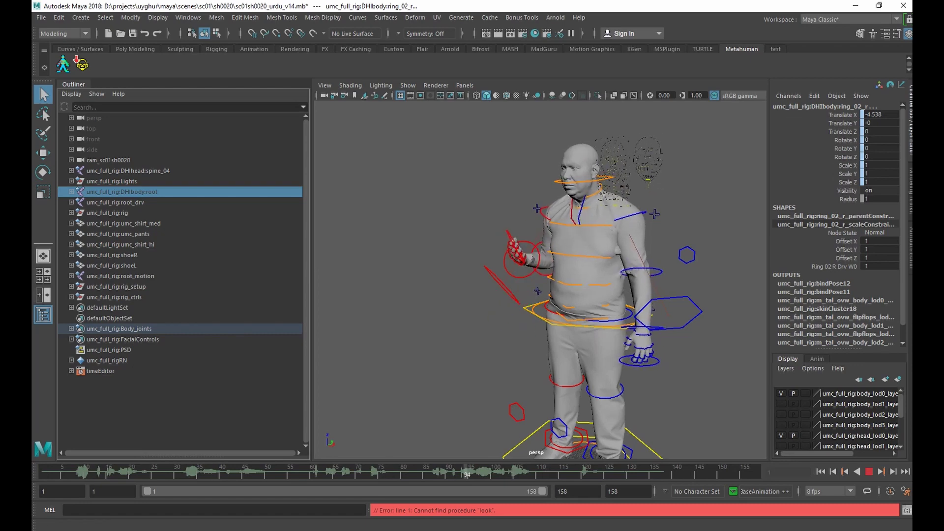
key("Escape")
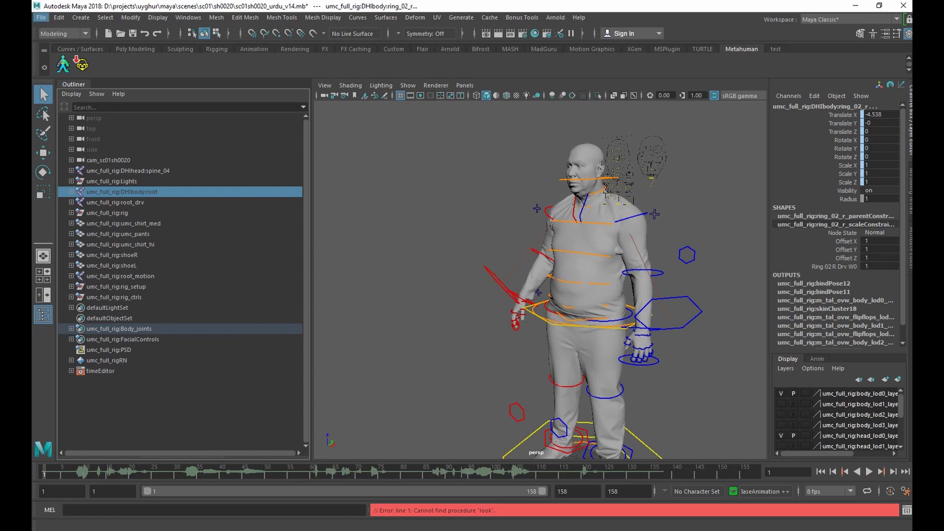
Start an FBX export of the selected body joints using the Autodesk Media & Entertainment preset
left_click(41, 17)
mouse_move(99, 191)
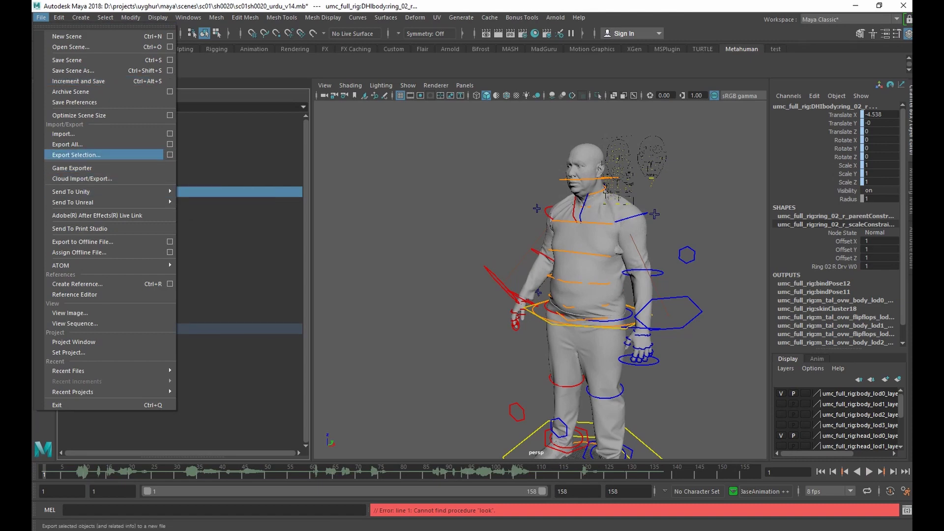
left_click(169, 155)
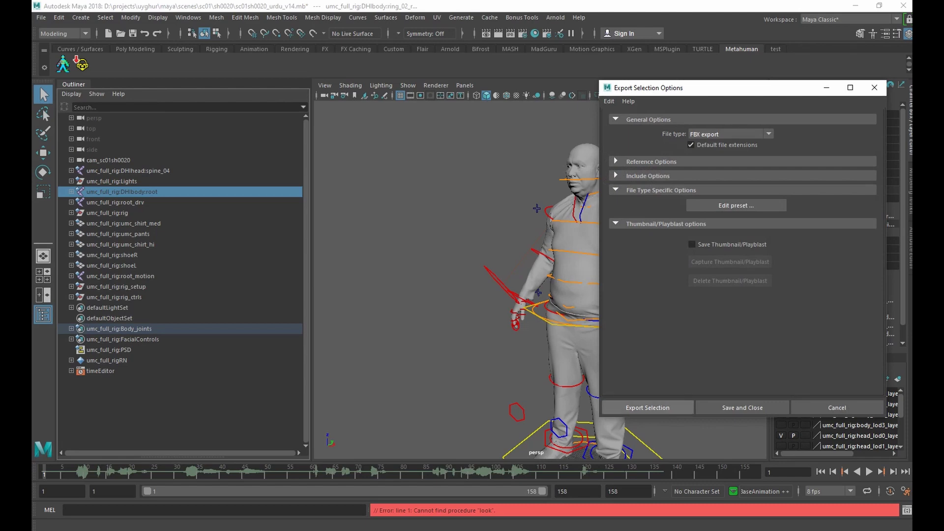
left_click(647, 408)
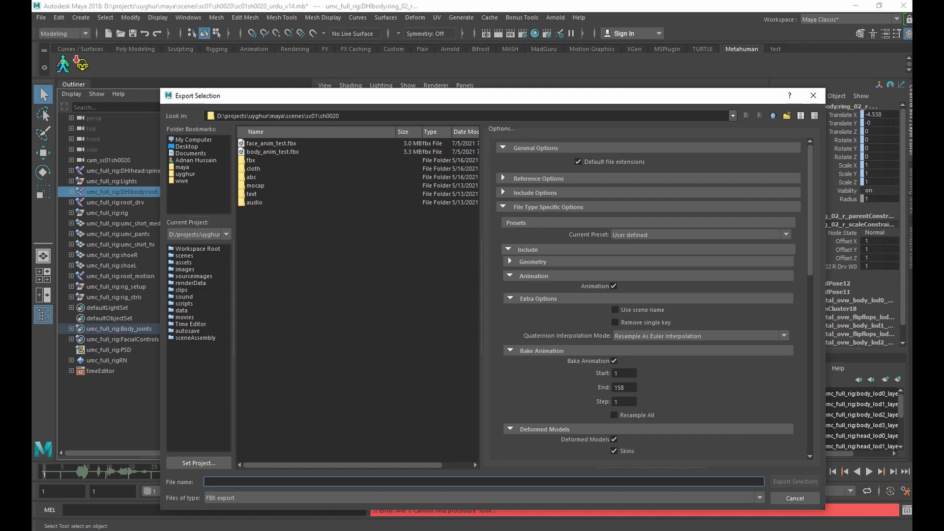
left_click(700, 235)
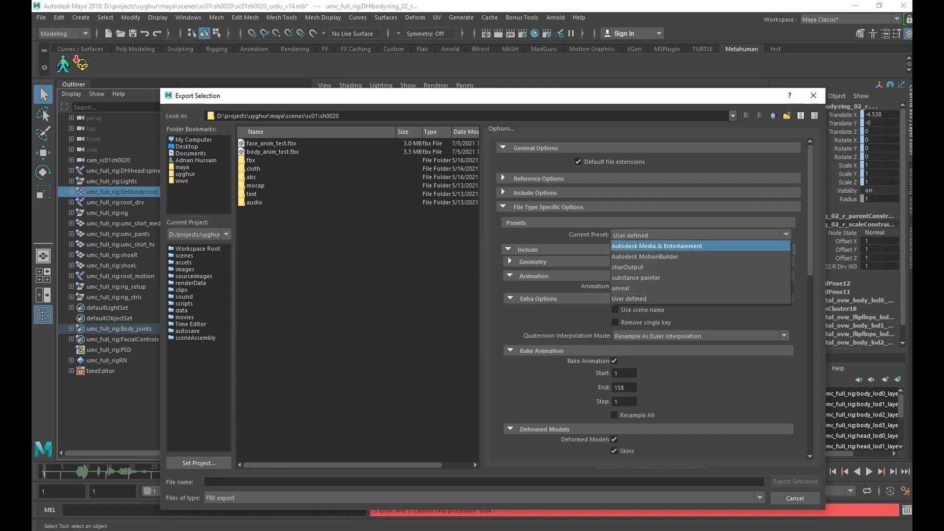
left_click(657, 246)
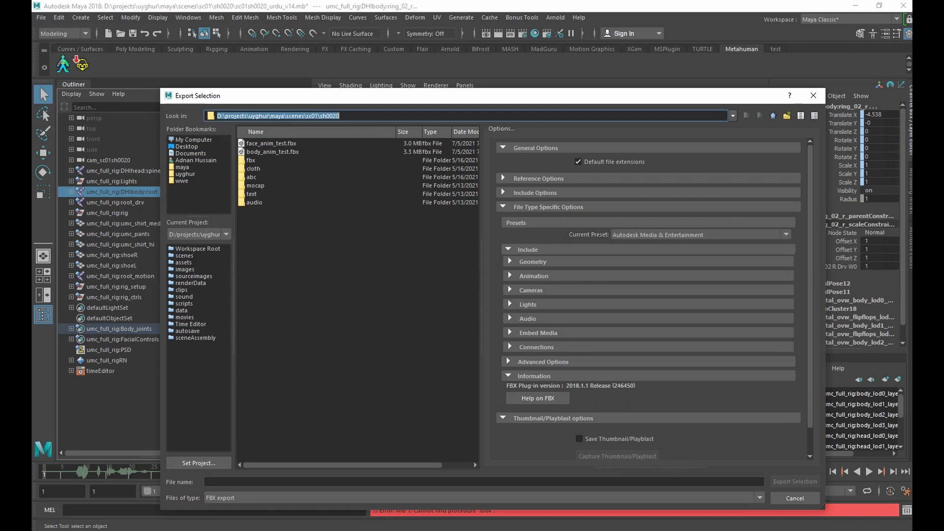
Enable Bake Animation and disable Input Connections in the FBX export options
left_click(534, 275)
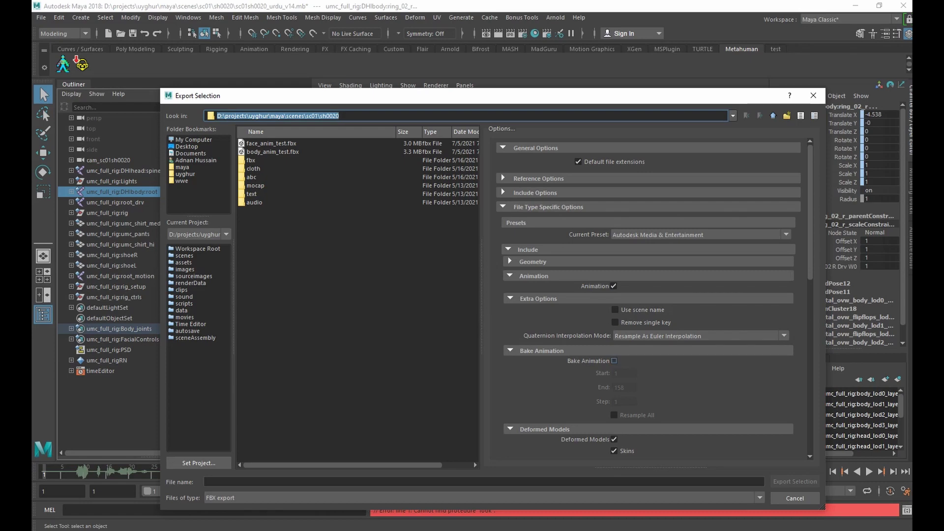
left_click(615, 361)
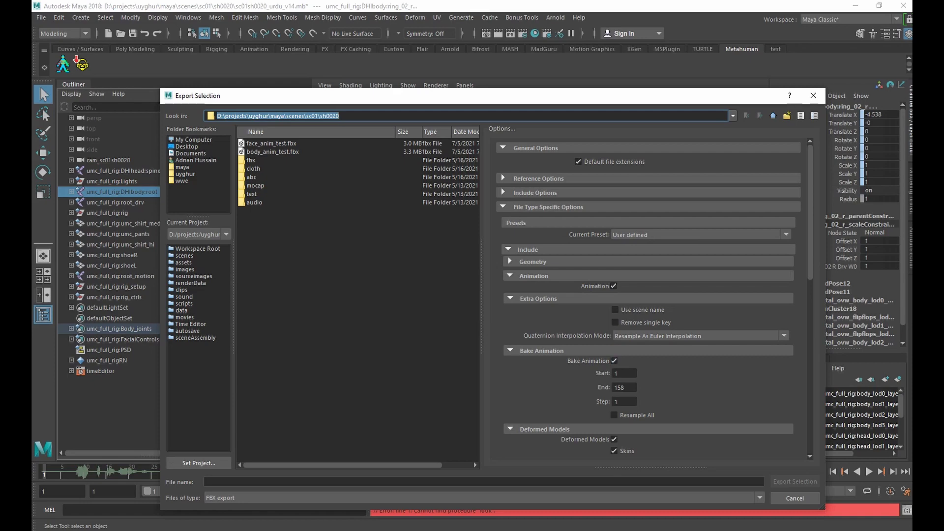
scroll(649, 296, "down", 10)
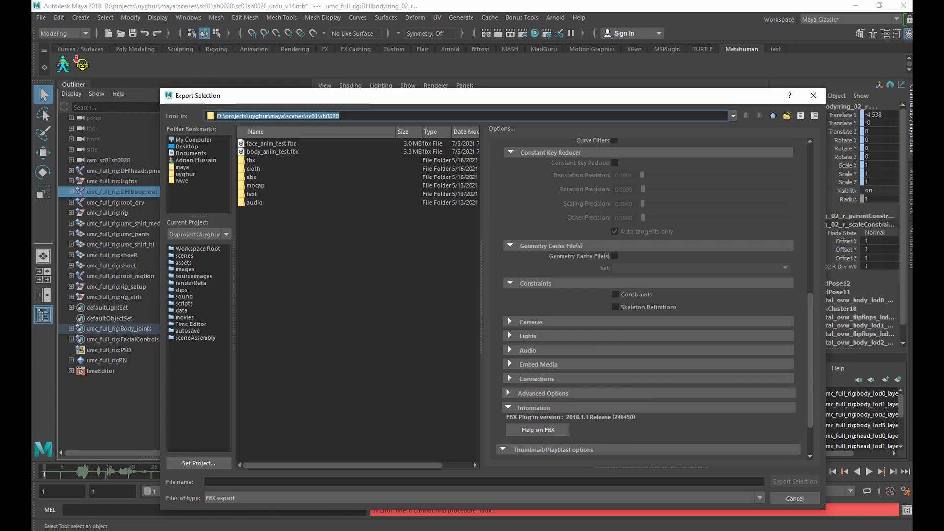
left_click(521, 379)
scroll(650, 295, "down", 3)
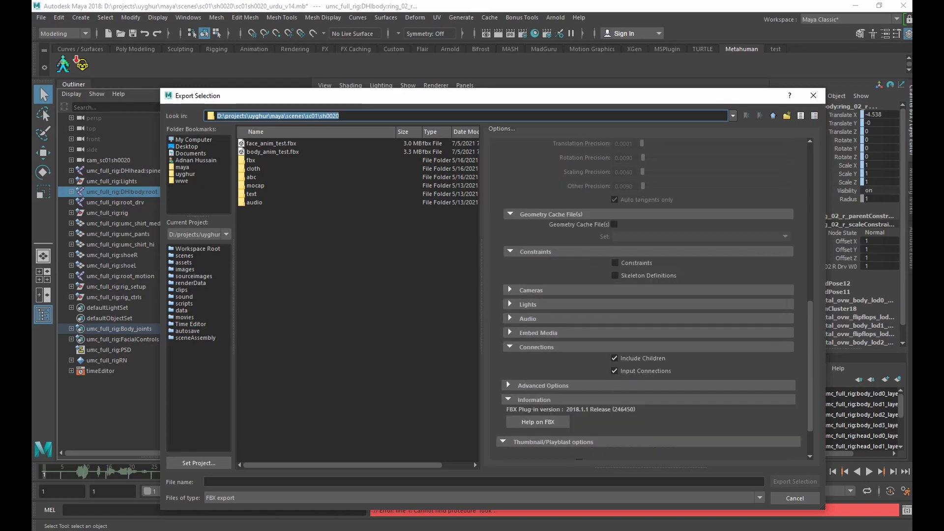
left_click(614, 339)
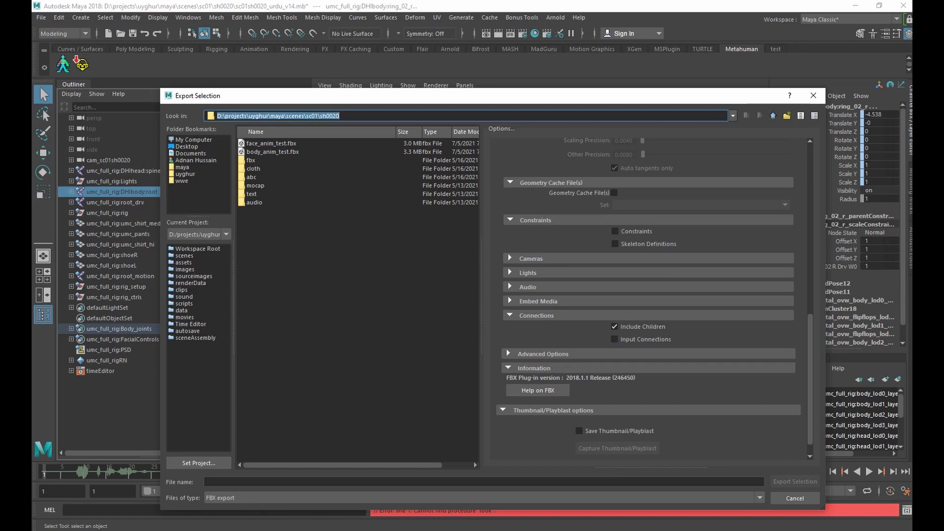
Export the selected joints over the existing body_anim_test.fbx and dismiss the export warnings
left_click(272, 152)
left_click(795, 482)
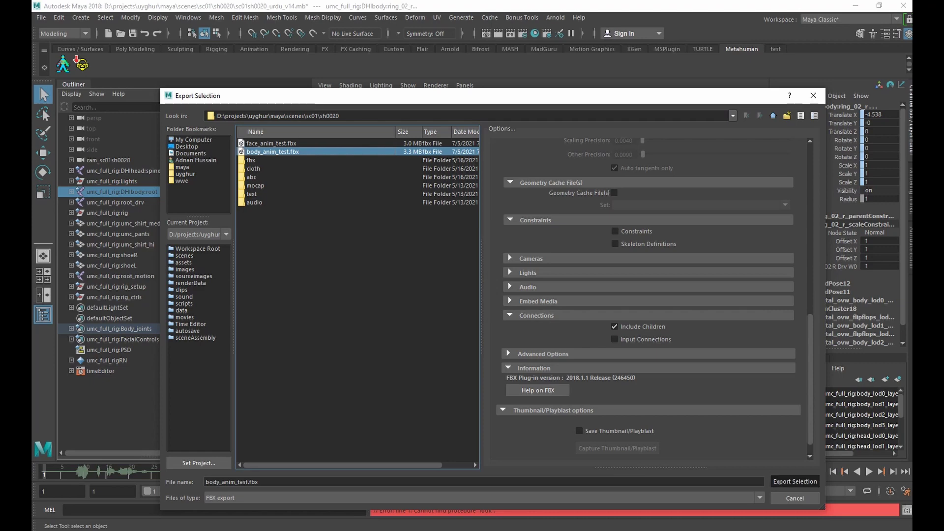
left_click(795, 481)
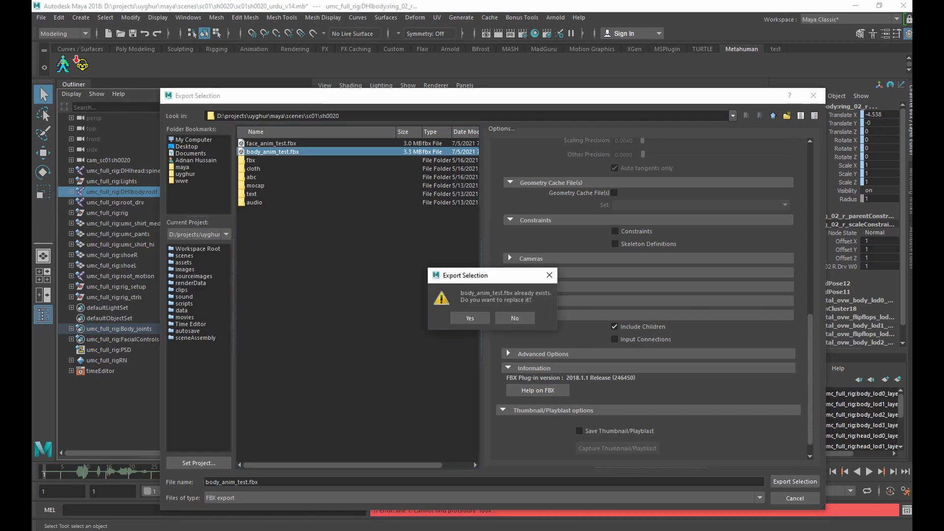
left_click(469, 318)
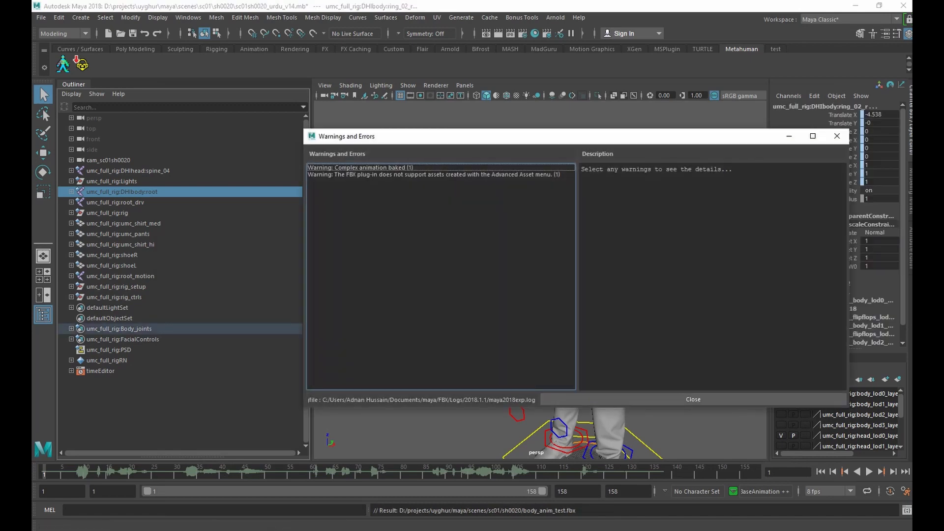
left_click(837, 136)
Select all members of the umc_full_rig:FacialControls set
left_click(122, 339)
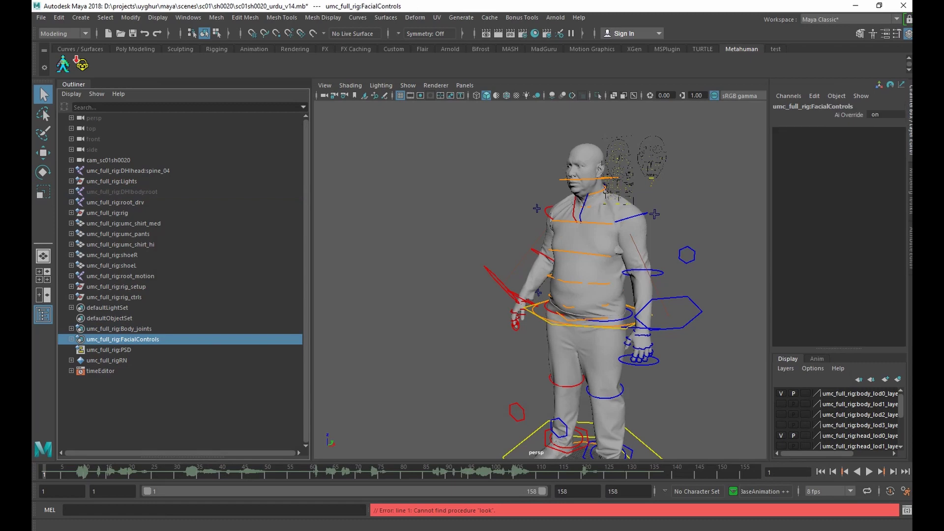
right_click(137, 339)
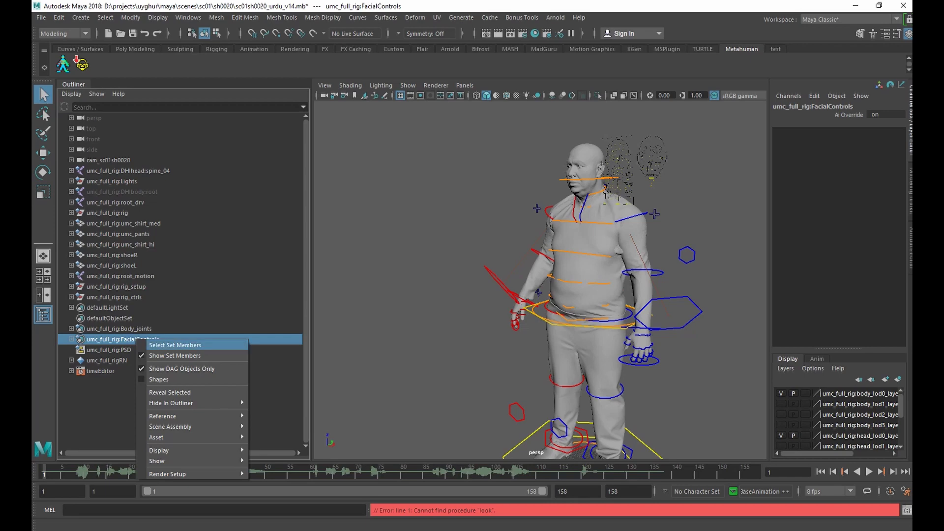
left_click(162, 344)
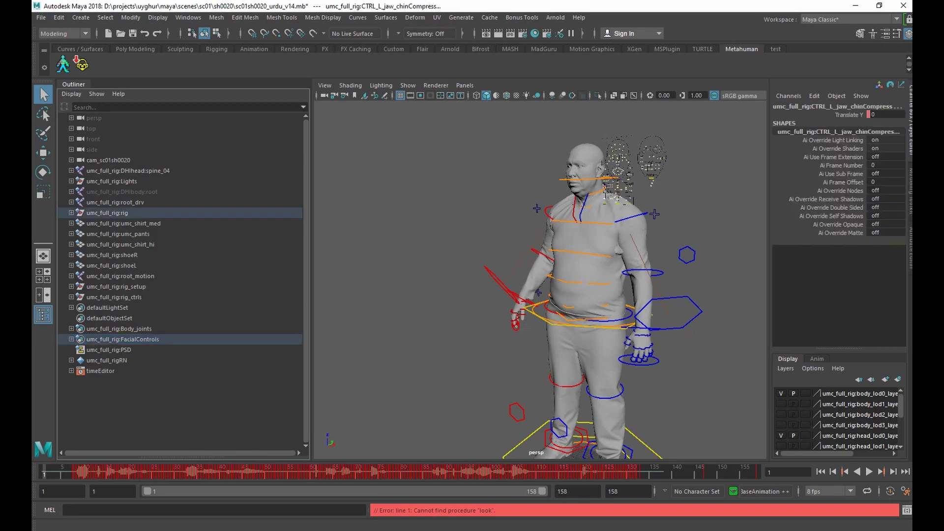
Export the selected facial controls as FBX with the same bake settings, replacing face_anim_test.fbx, and dismiss the export warnings
left_click(41, 18)
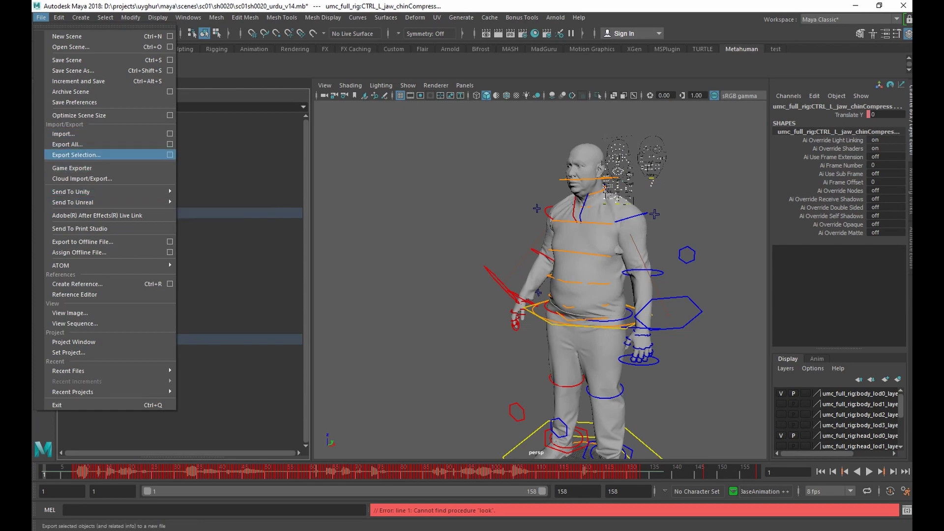
left_click(169, 155)
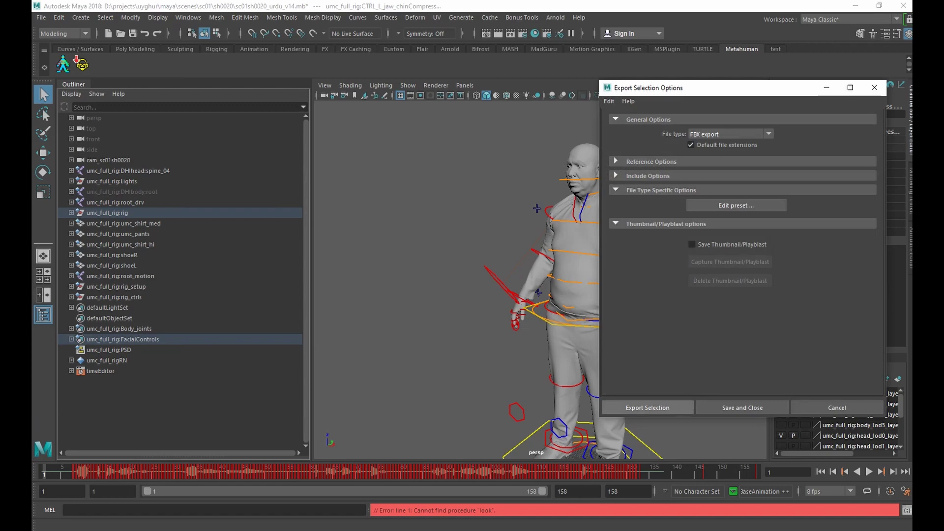
left_click(648, 407)
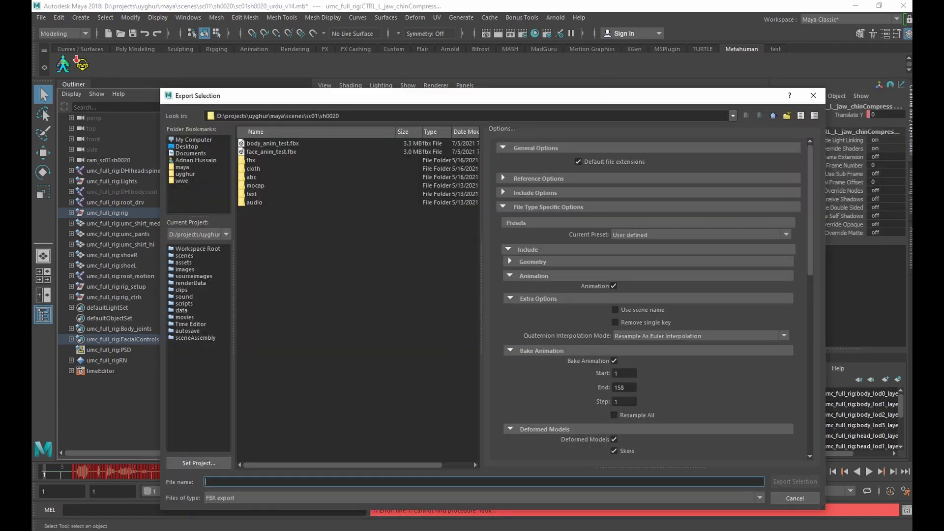
left_click(271, 152)
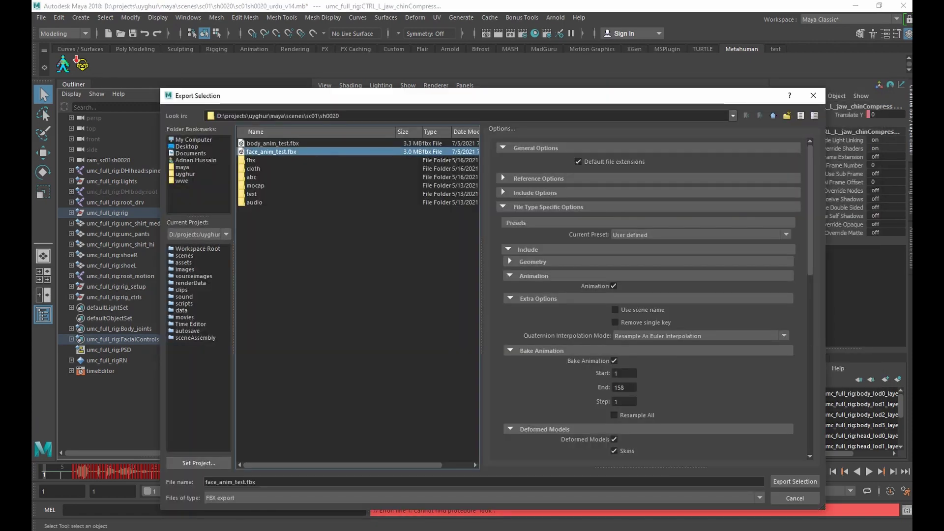
scroll(649, 300, "down", 5)
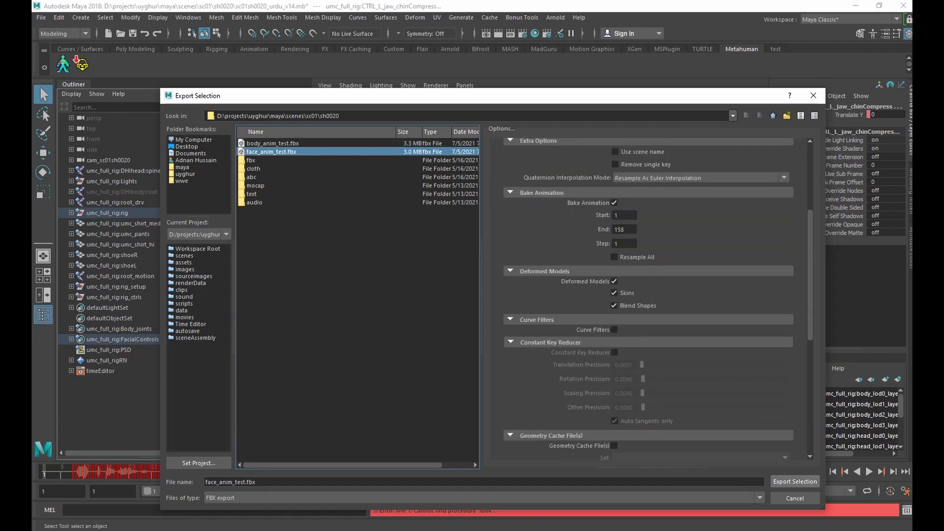
left_click(795, 482)
left_click(471, 318)
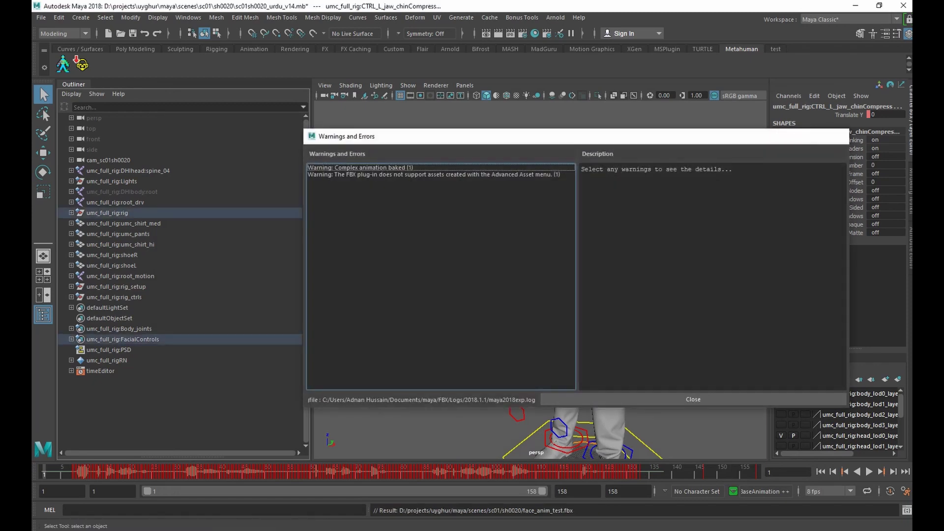
left_click(837, 136)
Switch to the other Maya session and start a new scene without saving the untitled one
mouse_move(355, 530)
left_click(526, 494)
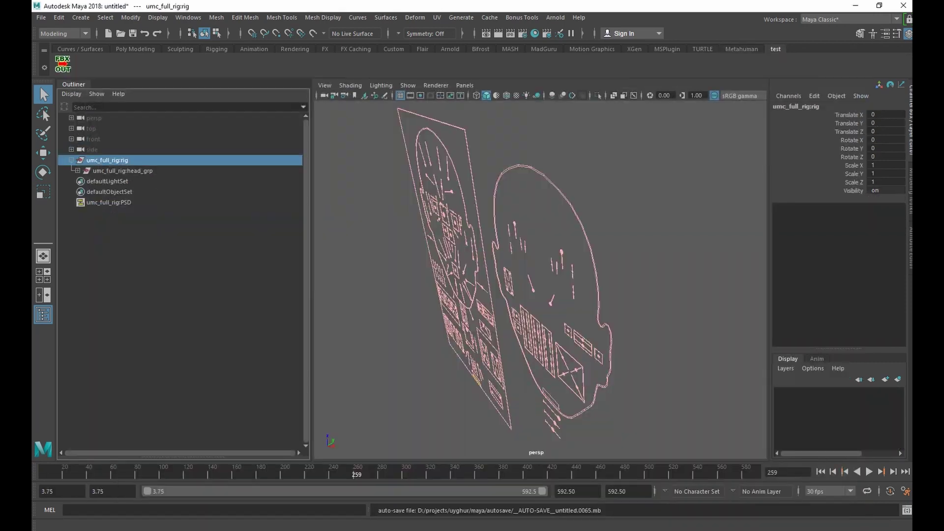
left_click(41, 18)
left_click(54, 28)
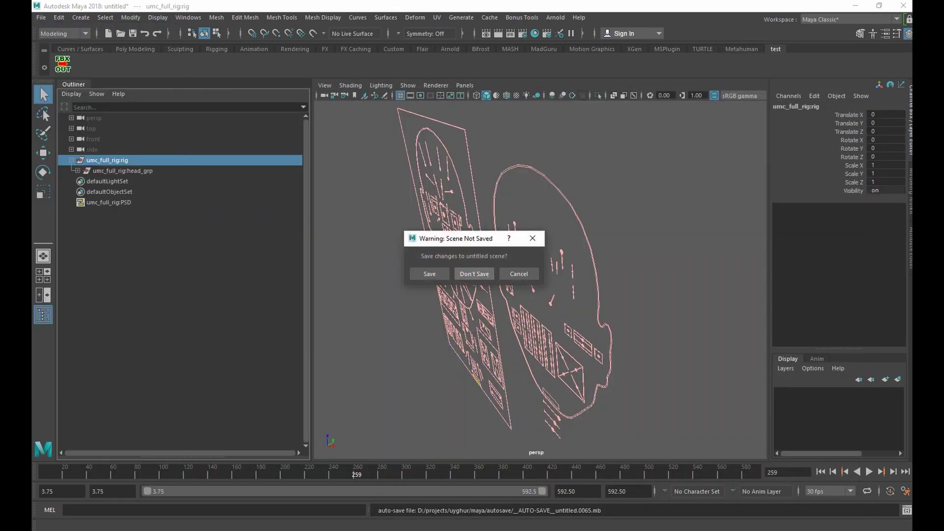
left_click(474, 273)
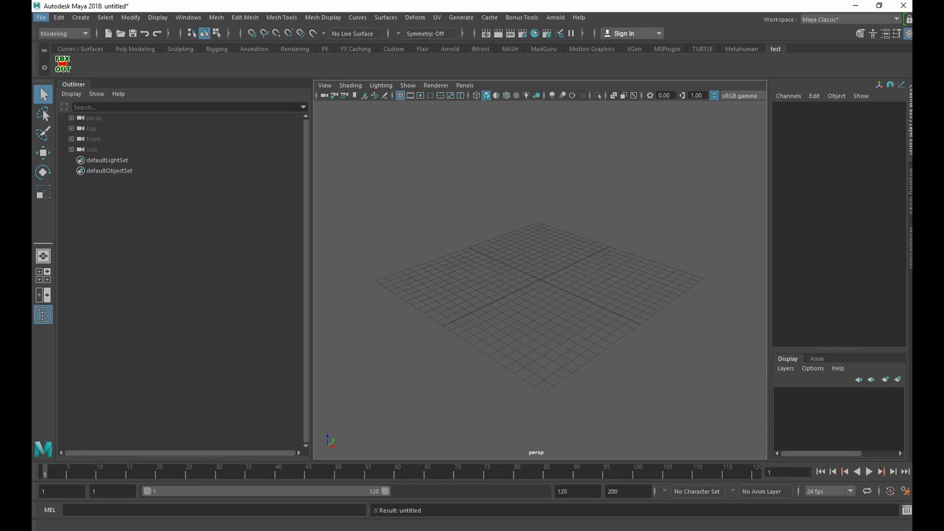
Import body_anim_test.fbx into the empty scene and select the imported umc_full_rig:DHIbody:root joint
left_click(41, 17)
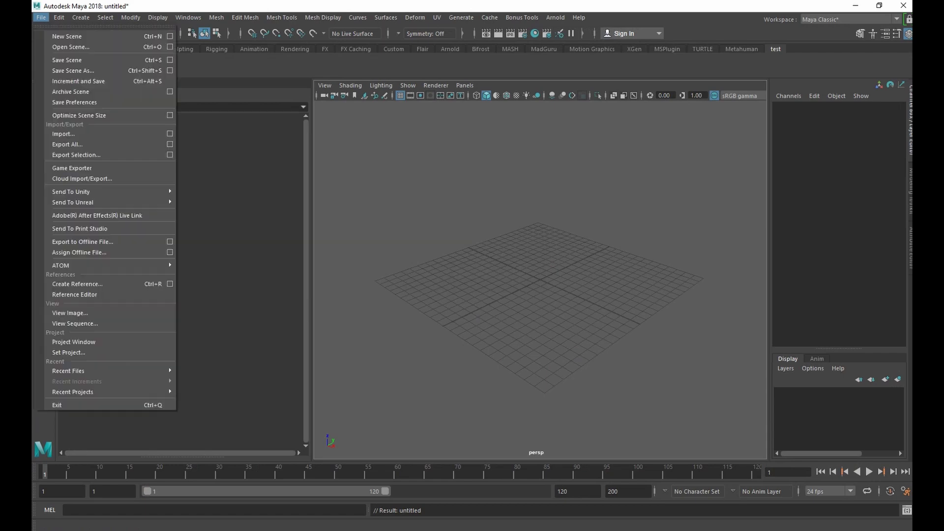
left_click(64, 134)
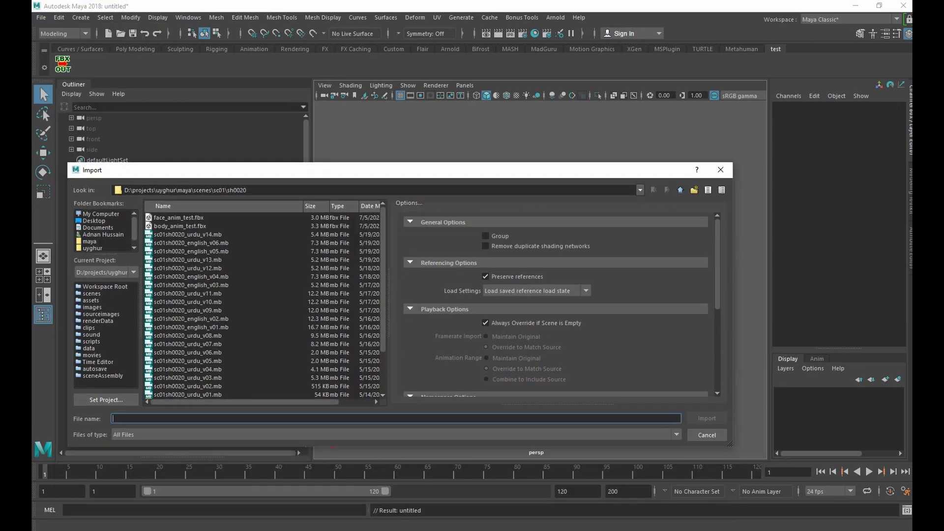
left_click(180, 226)
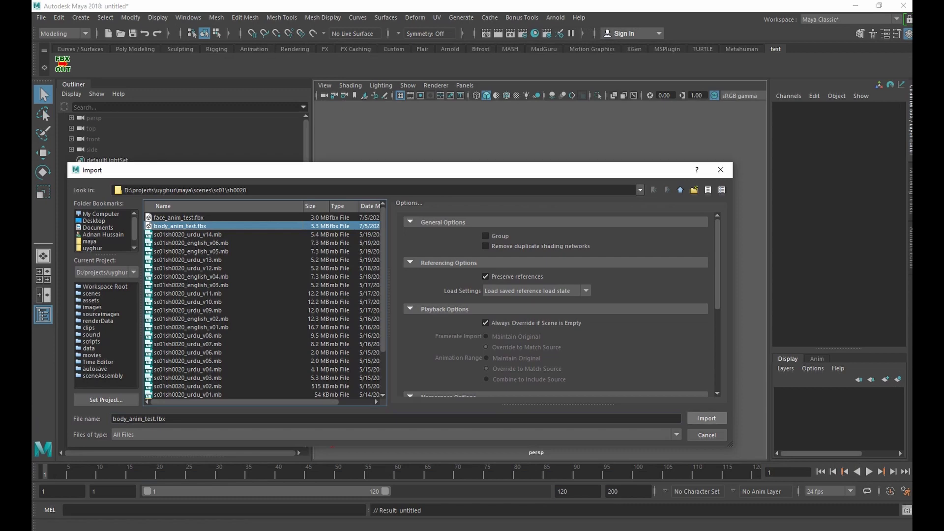
left_click(707, 418)
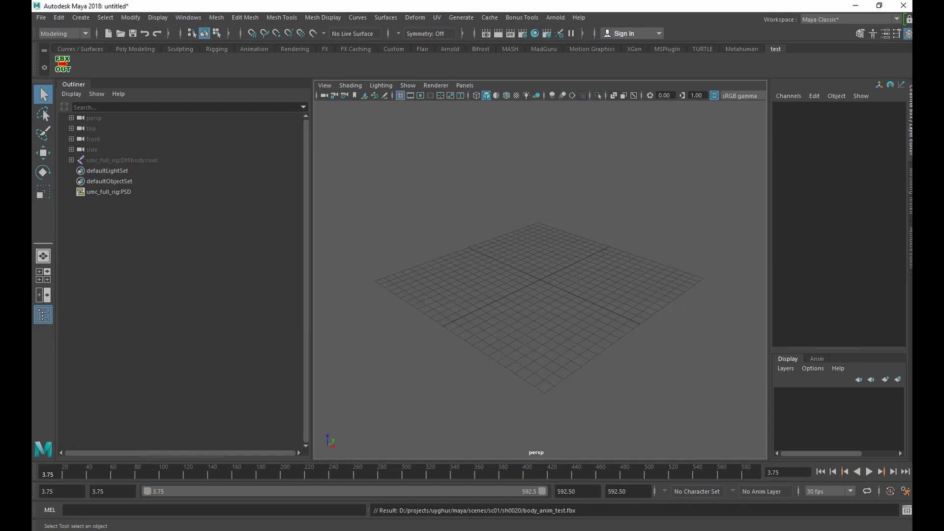
left_click(121, 160)
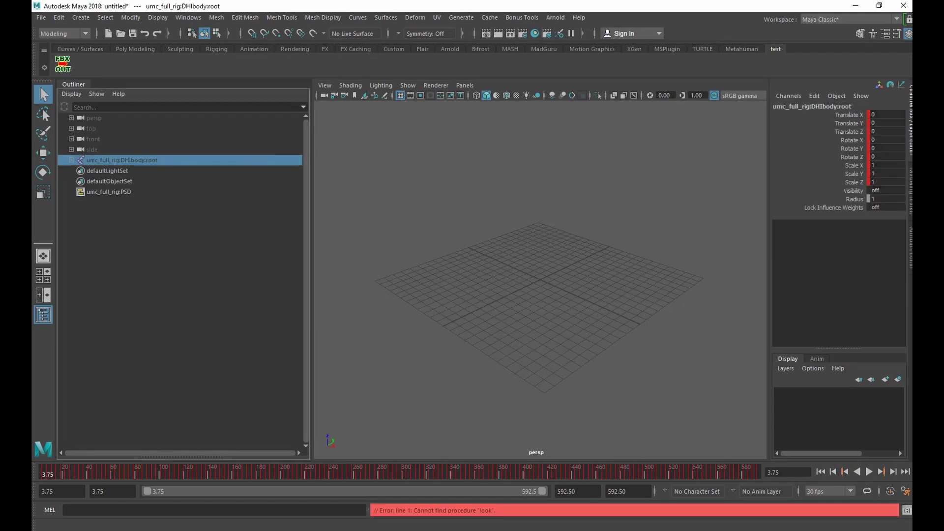
Unhide the imported umc_full_rig:DHIbody:root skeleton, frame it in the view and play back its body animation
key("shift+h")
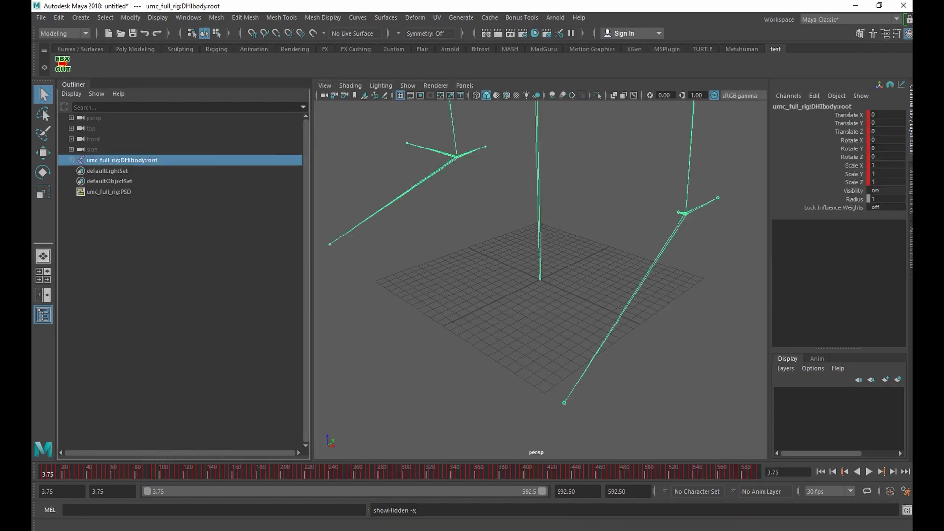
key("f")
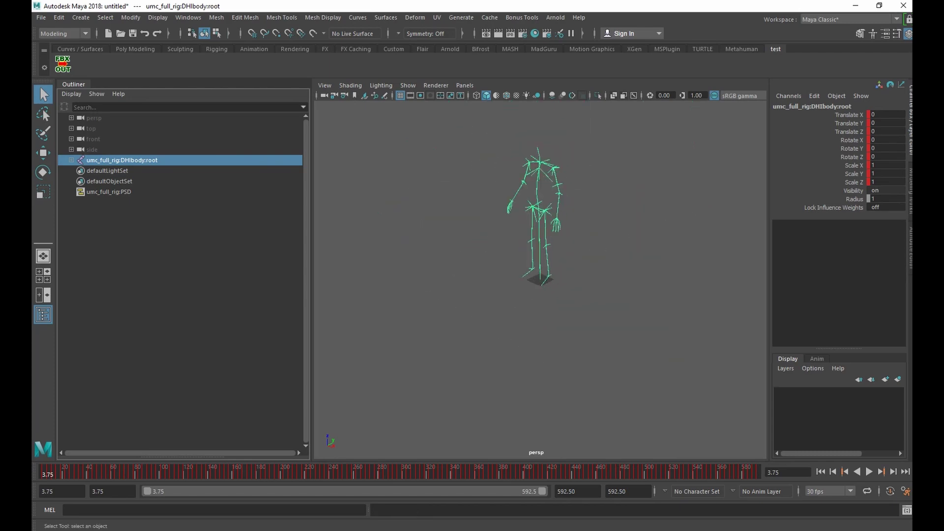
left_click(620, 236)
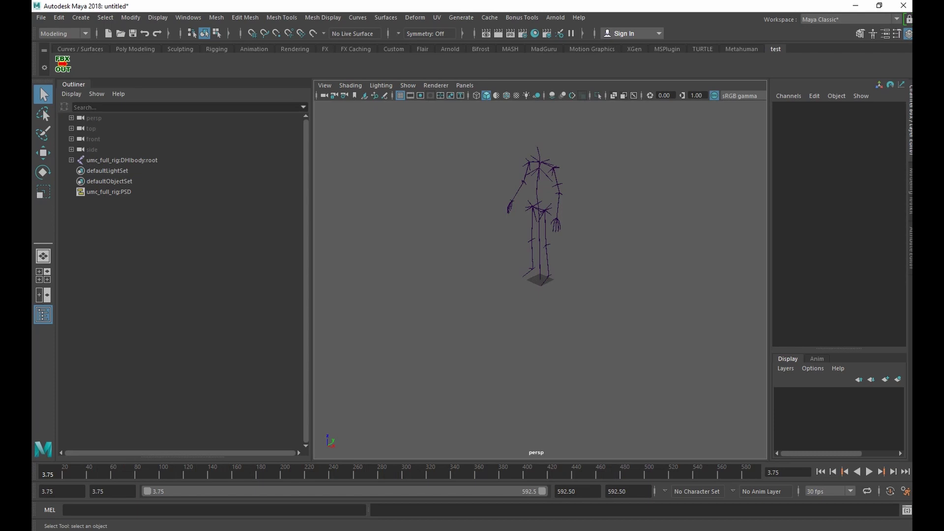
left_click(122, 160)
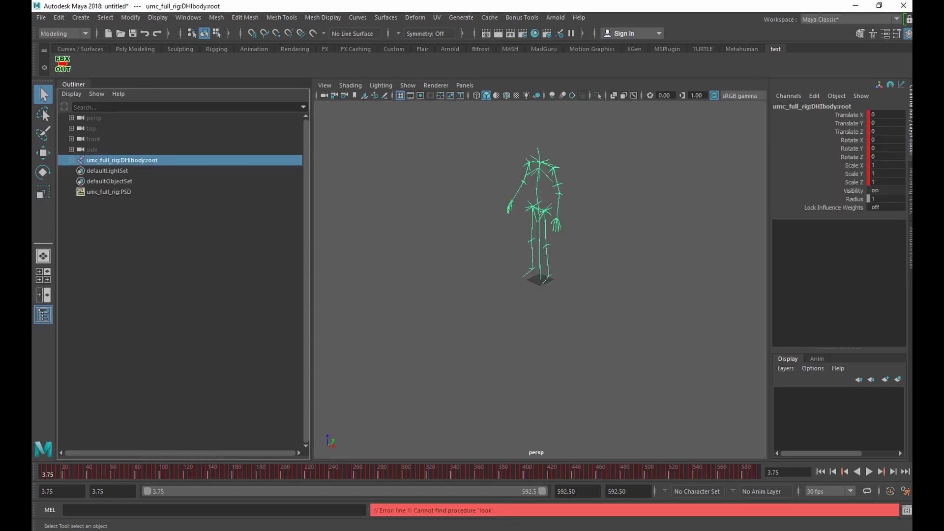
key("alt+v")
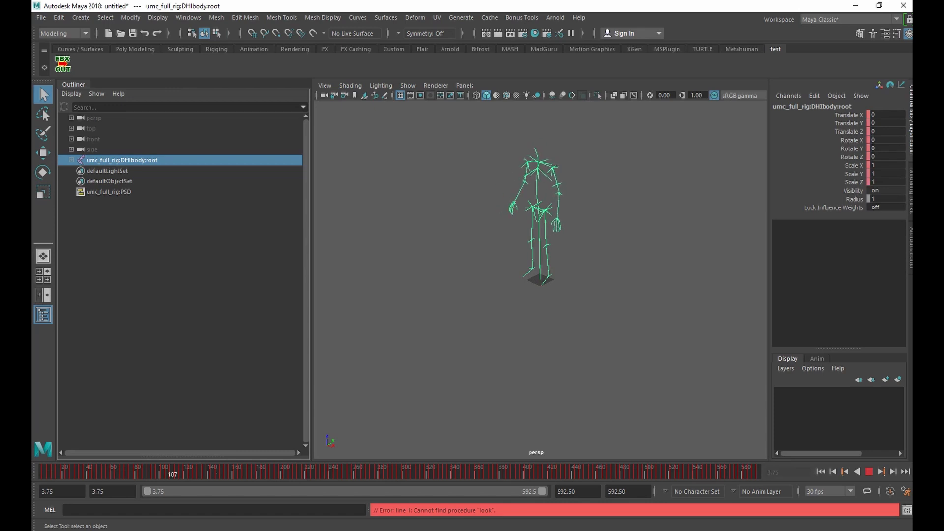
key("alt+v")
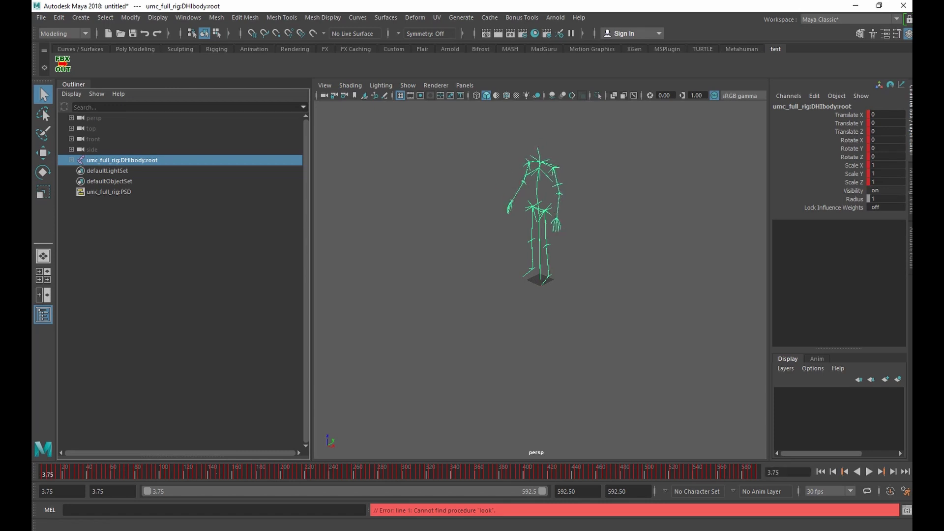
Start a new scene without saving the current one and import face_anim_test.fbx into it
left_click(40, 18)
left_click(66, 36)
left_click(474, 274)
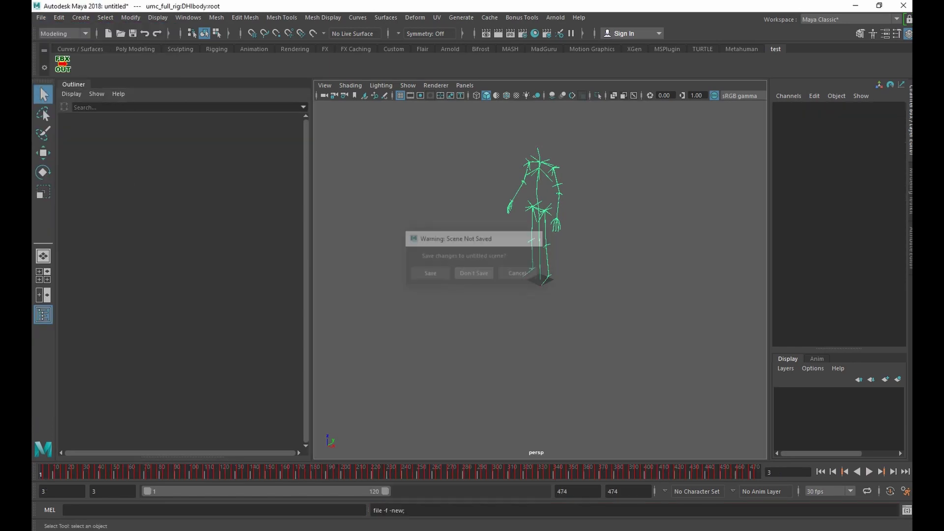
left_click(42, 17)
left_click(59, 132)
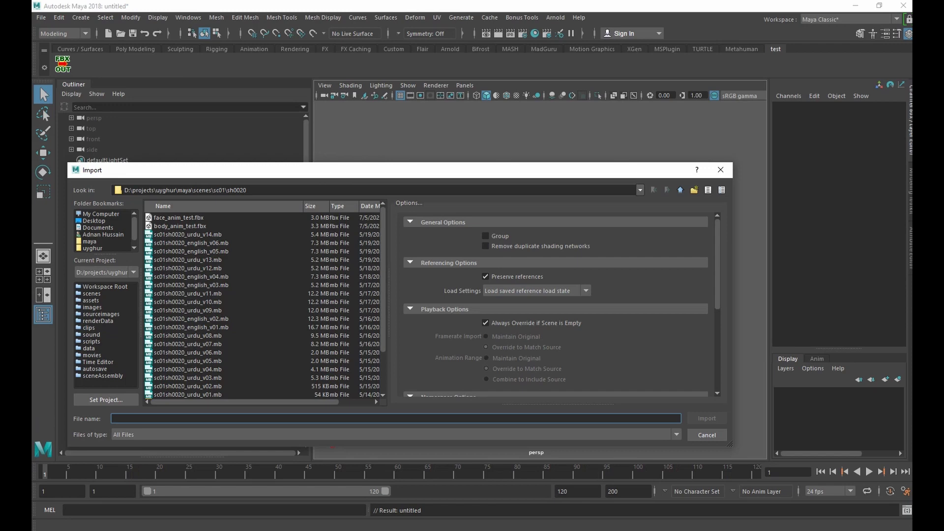
left_click(178, 218)
left_click(707, 418)
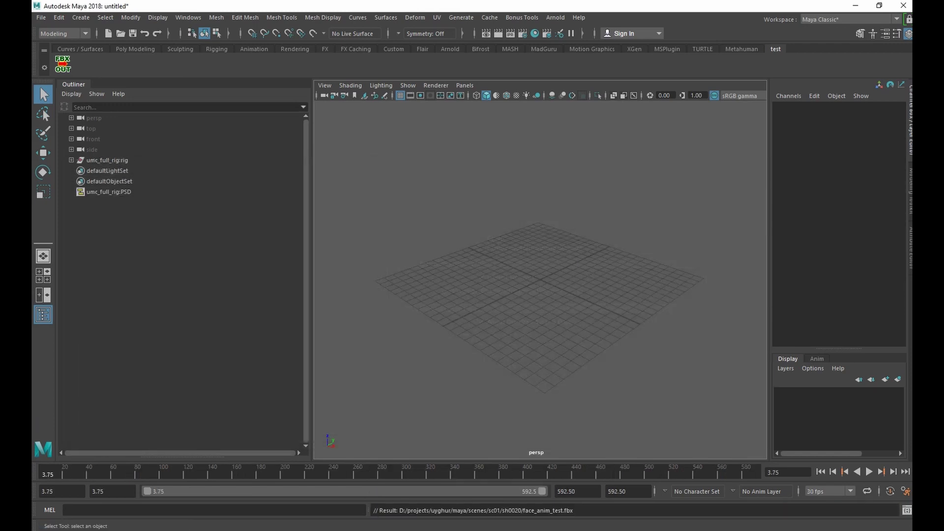
Select umc_full_rig:rig, view the facial control board from the front and play back its animation
left_click(107, 161)
key("f")
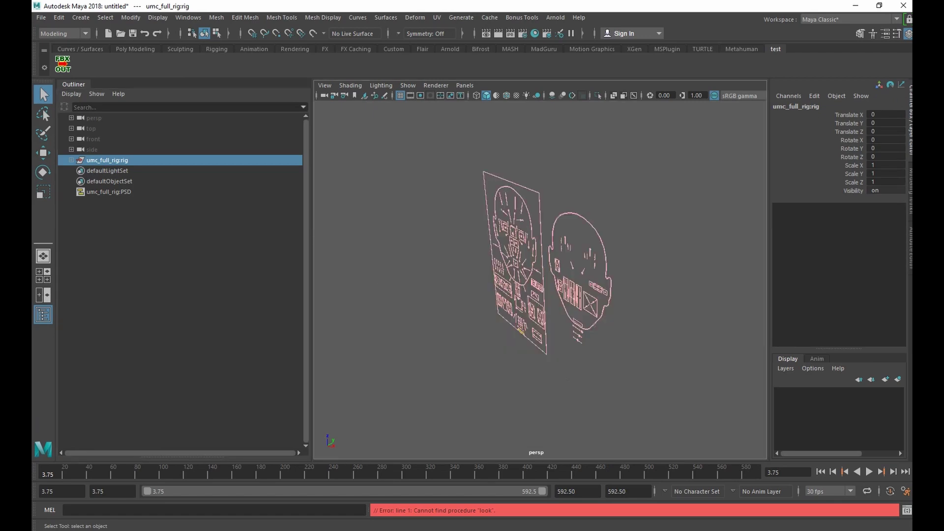
left_click_drag(497, 286, 610, 246, "alt")
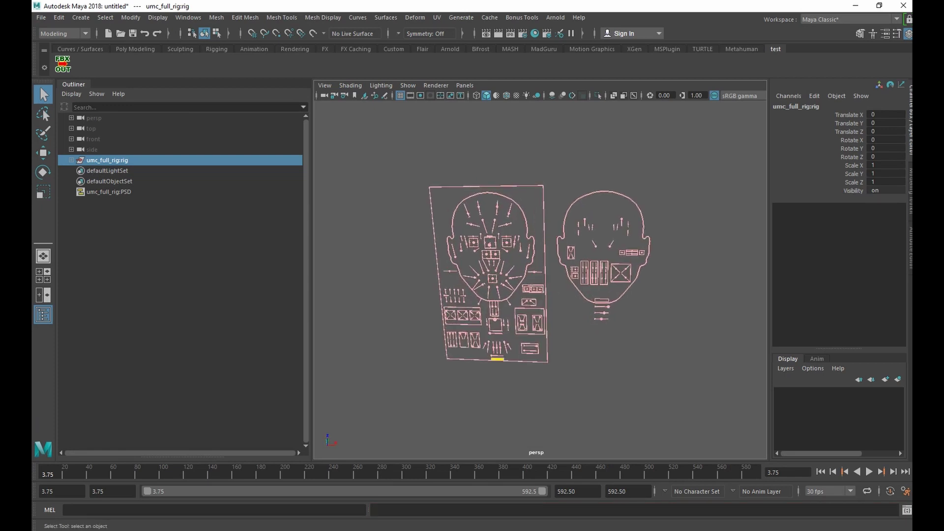
key("alt+v")
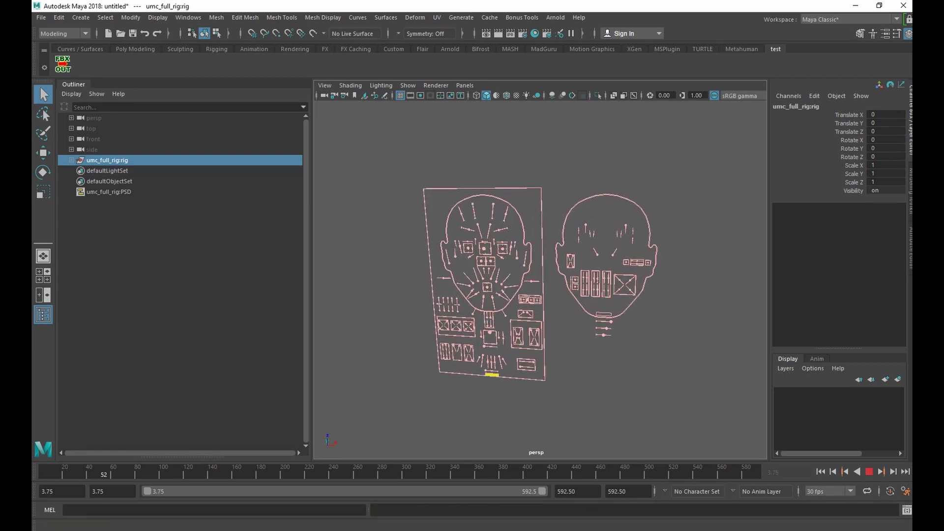
key("alt+v")
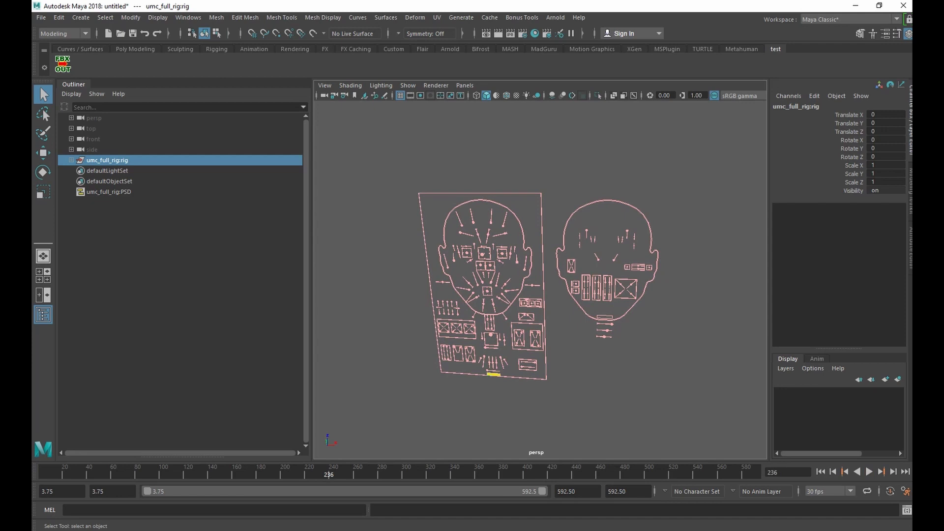
key("alt+d")
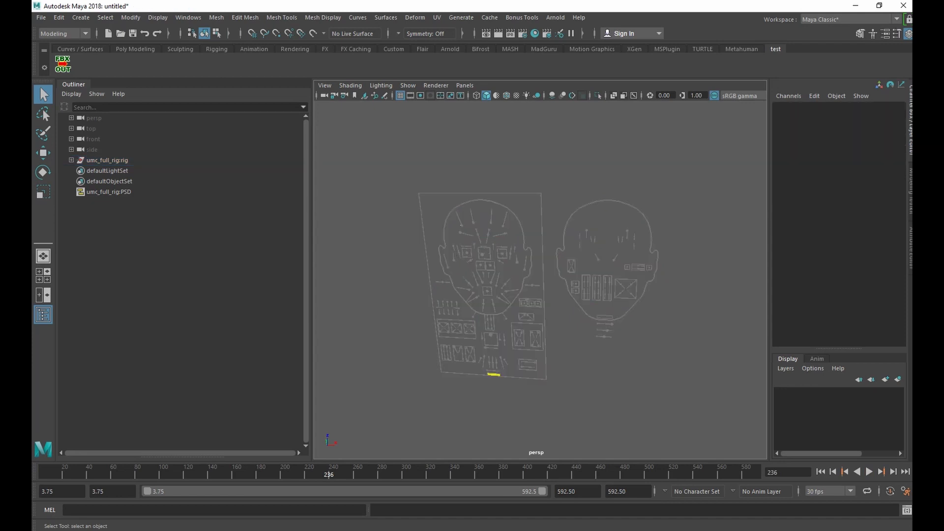
left_click(107, 161)
key("alt+v")
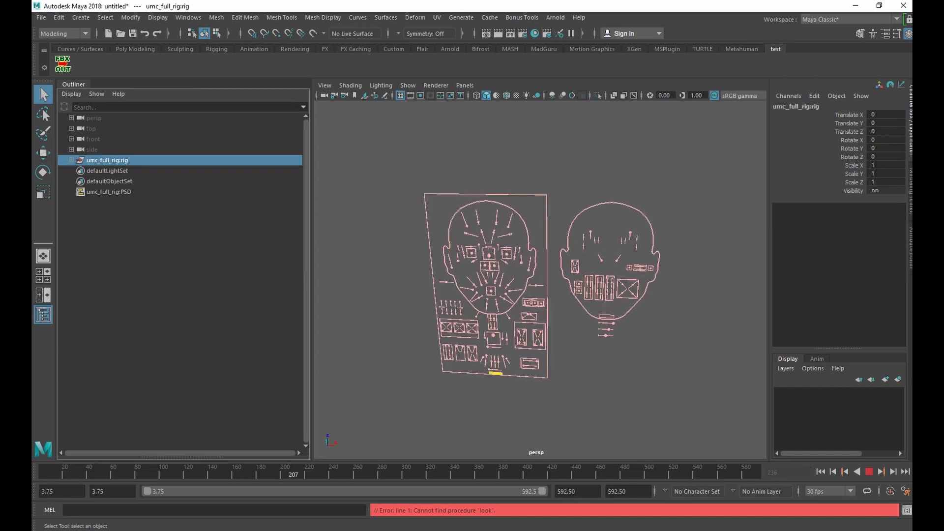
key("alt+v")
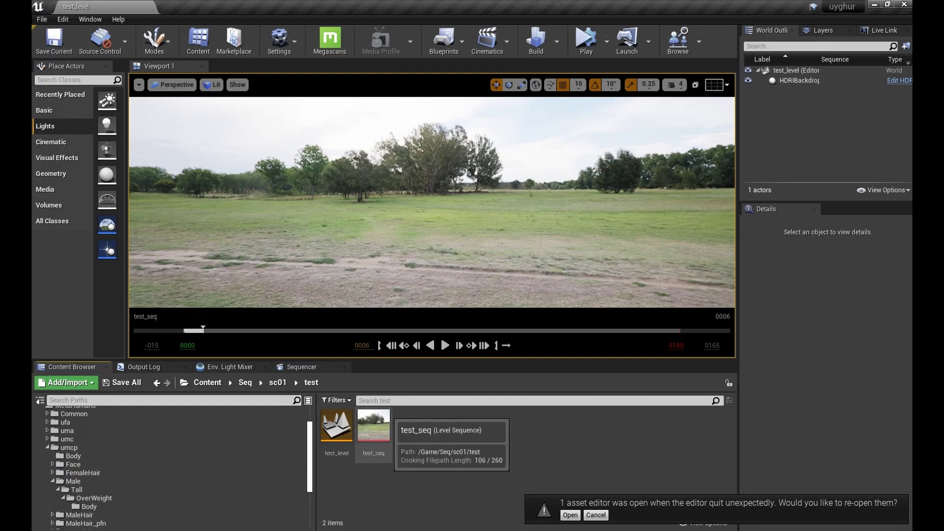
Switch to Unreal Editor, place BP_umcp from the MetaHumans/umcp folder in the level and reset its location to 0, 0, 0
left_click_drag(325, 360, 325, 278)
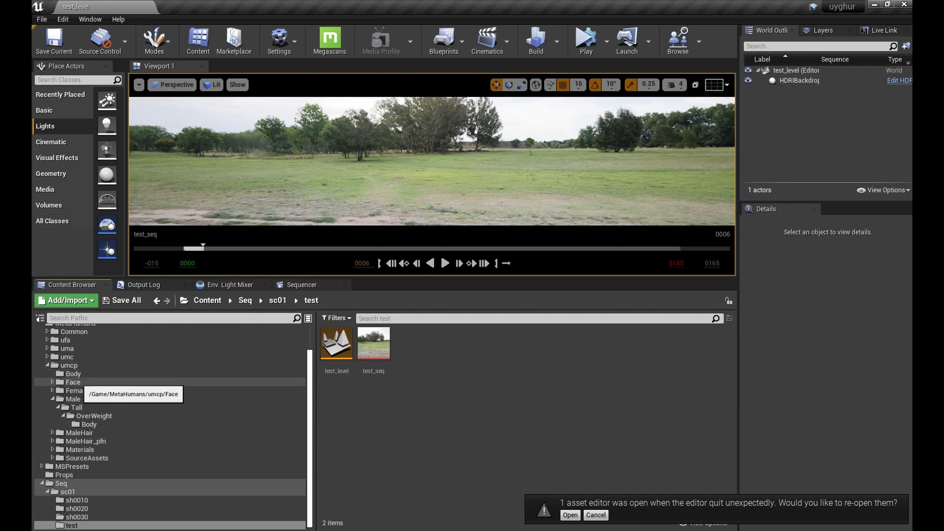
left_click(69, 365)
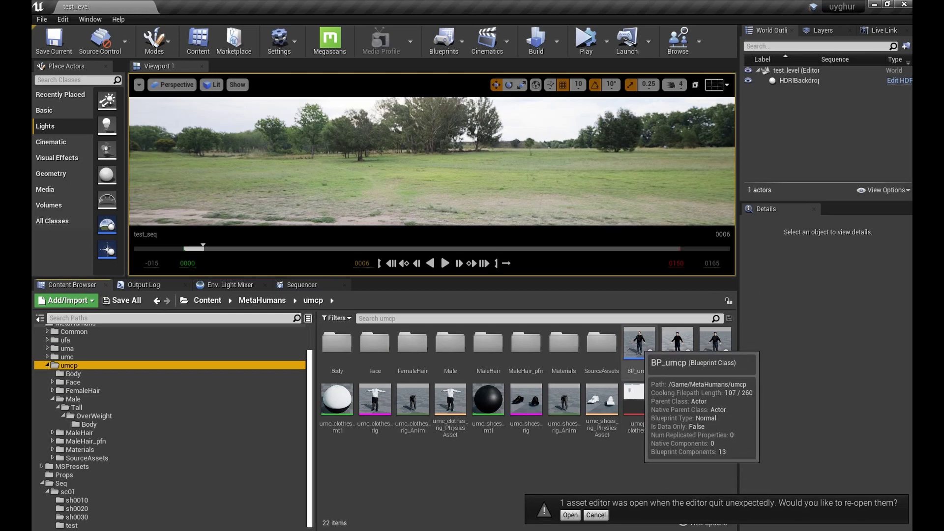
left_click(639, 344)
left_click_drag(639, 345, 458, 168)
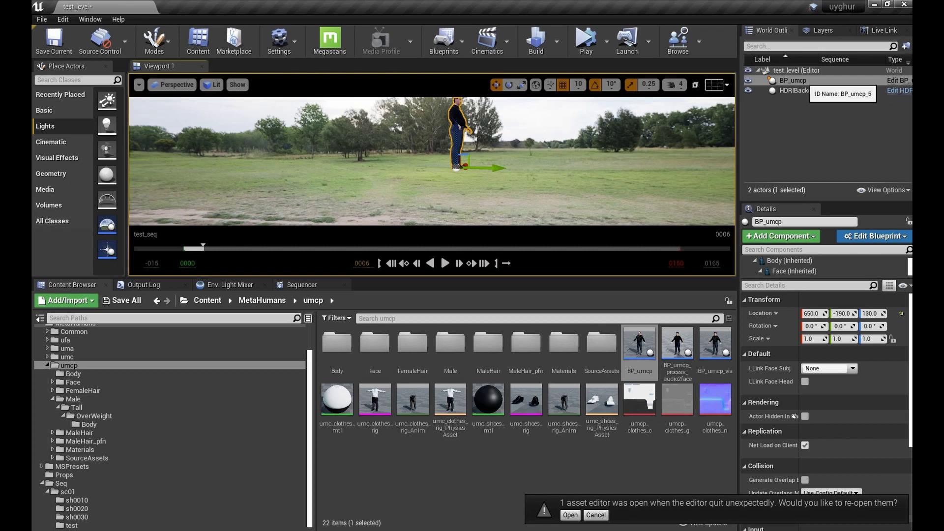
left_click(807, 81)
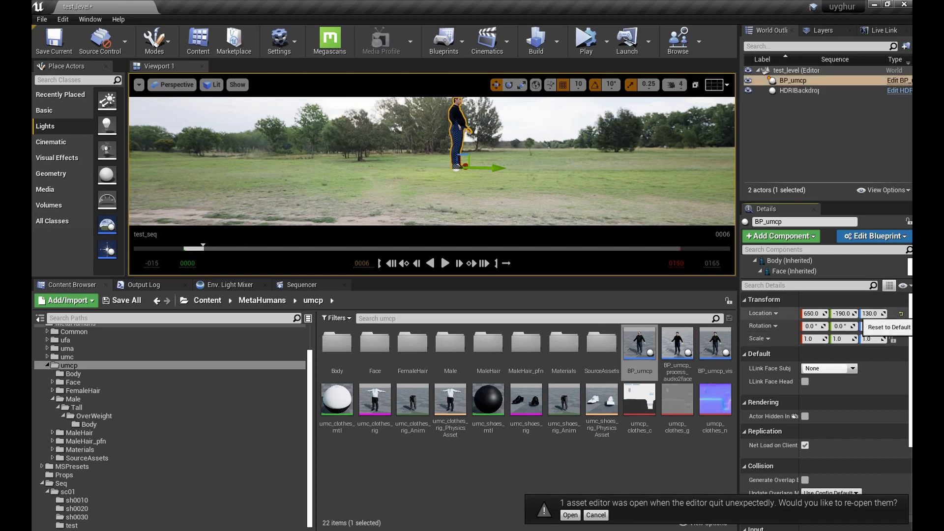
left_click(901, 313)
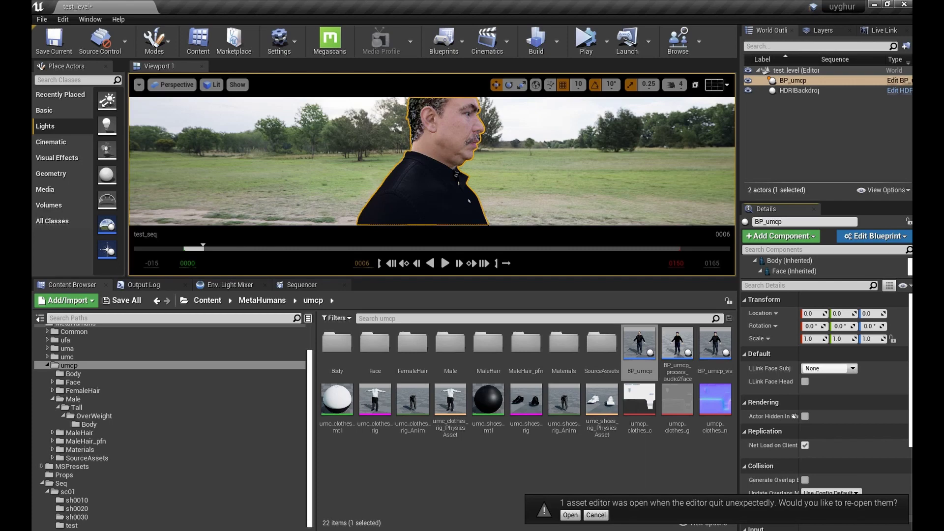
Locate test_seq in the Seq/sc01/test folder, show its Sequencer timeline and return the playhead to frame 0000
left_click_drag(472, 278, 472, 379)
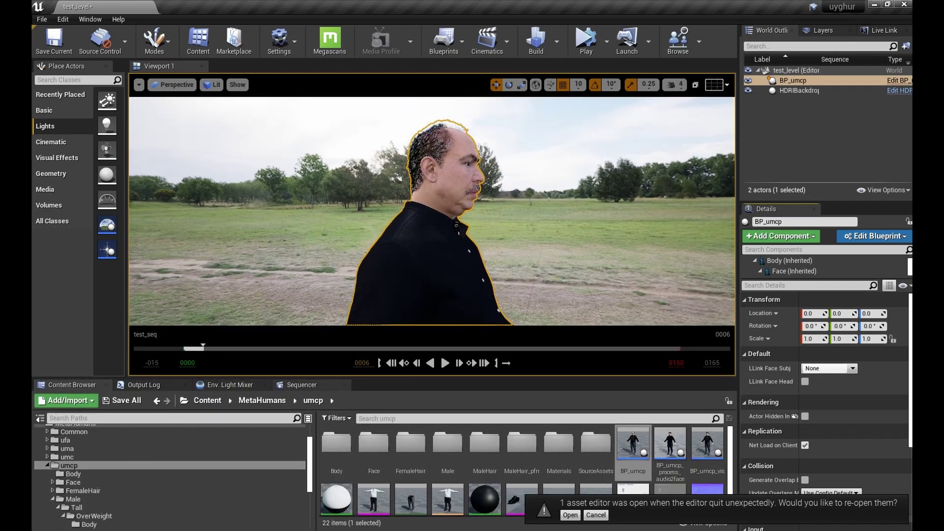
scroll(169, 472, "down", 5)
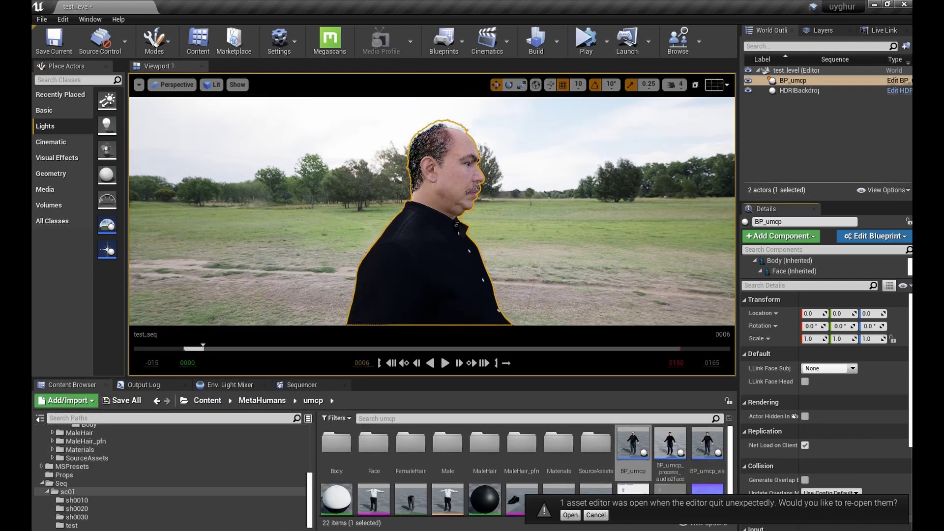
left_click(72, 526)
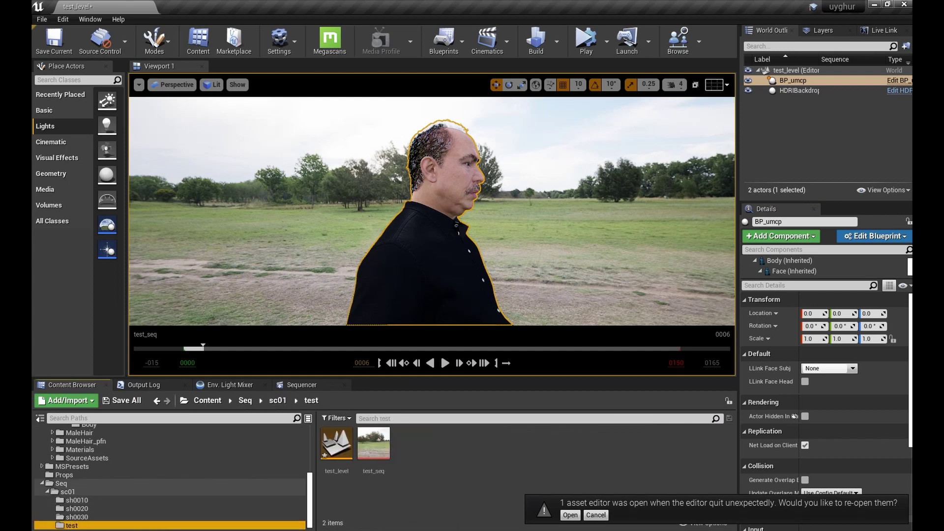
left_click(373, 445)
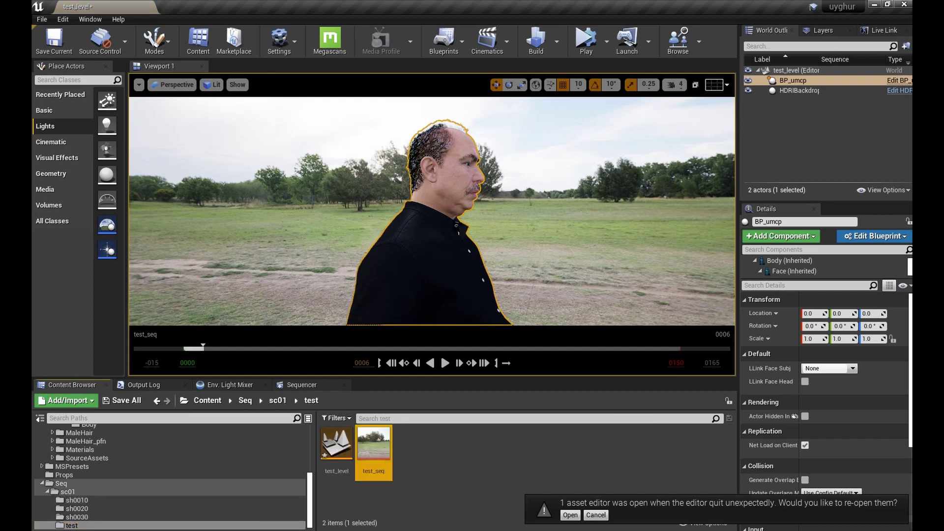
left_click(305, 385)
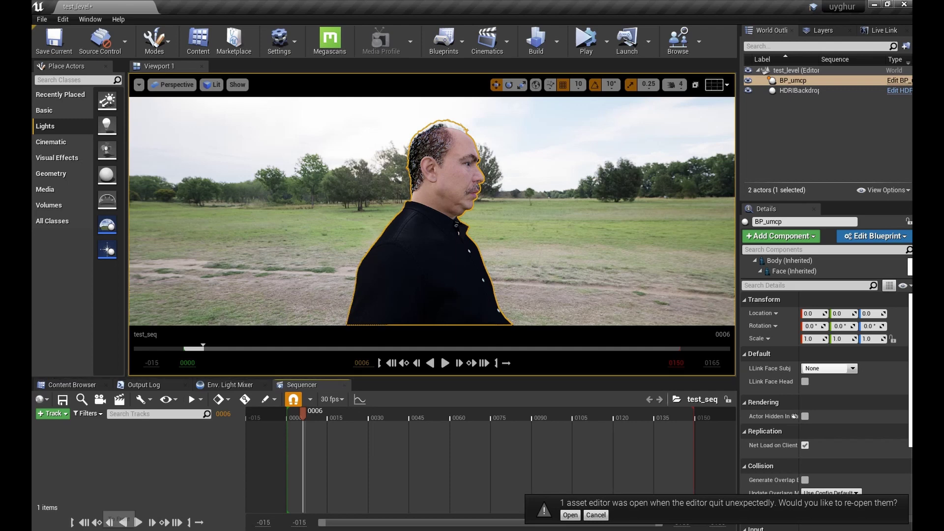
left_click(85, 523)
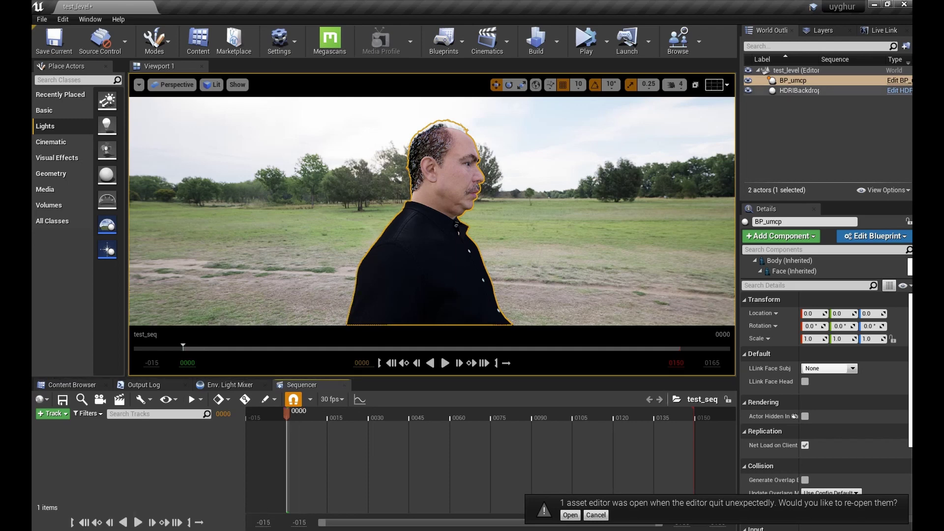
Add the BP_umcp actor to test_seq and delete the MetaHuman_ControlRig track under its Body
left_click_drag(792, 81, 334, 451)
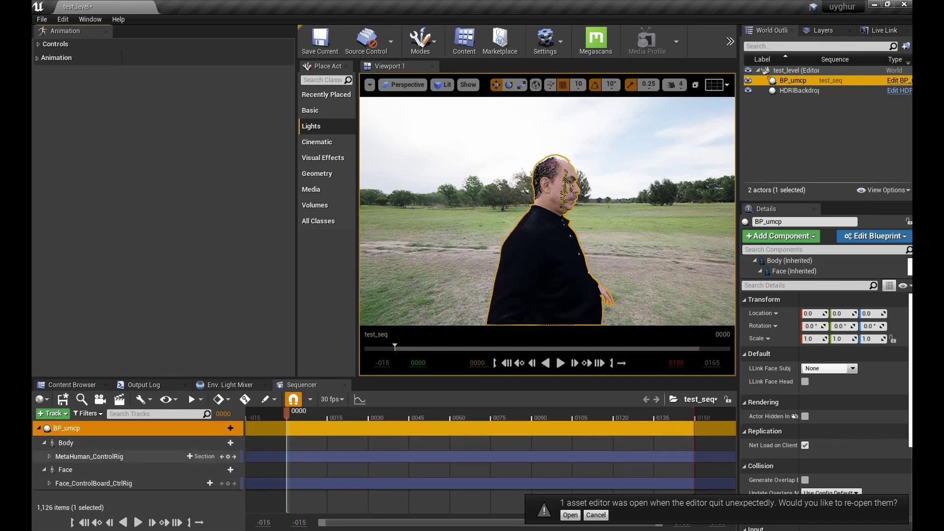
left_click(89, 457)
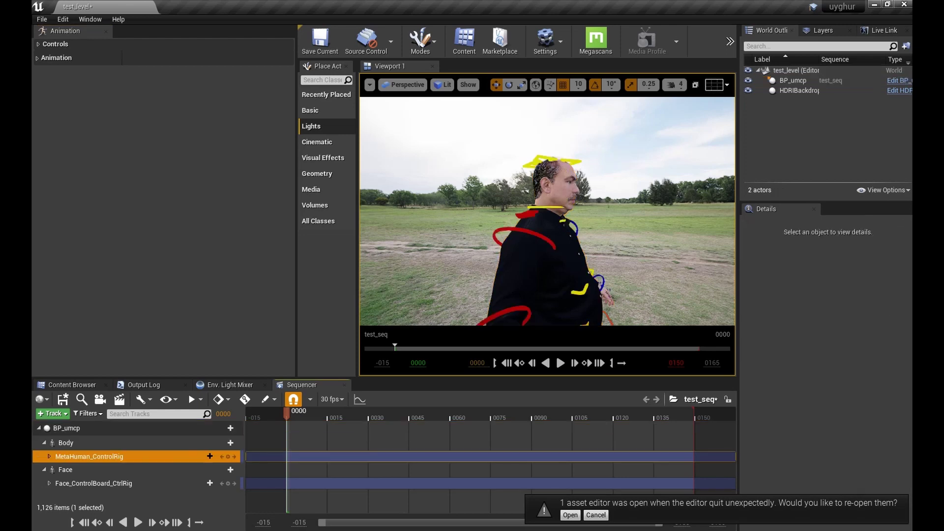
key("Delete")
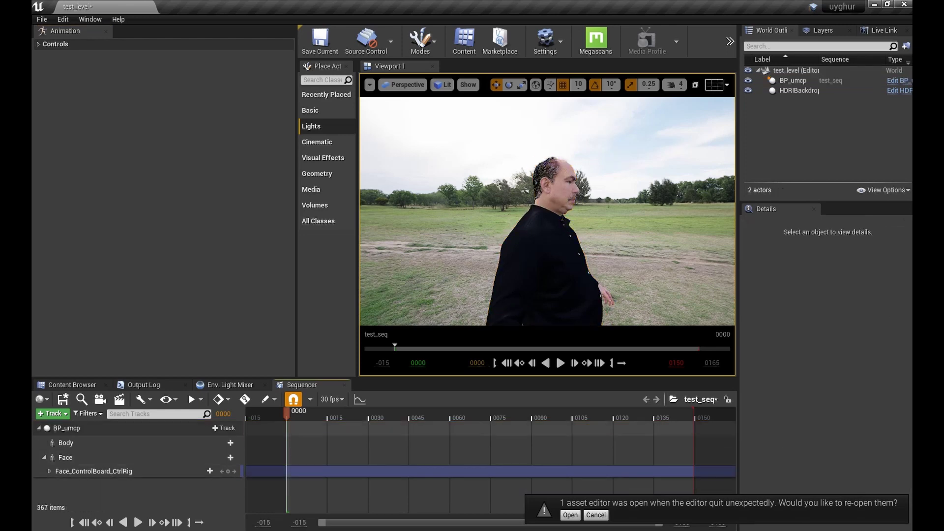
left_click(65, 443)
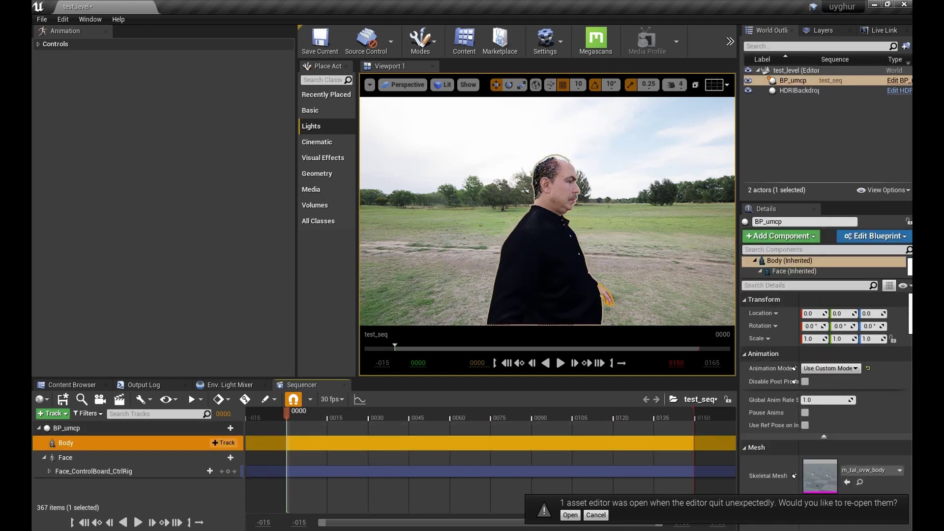
left_click(224, 442)
mouse_move(280, 27)
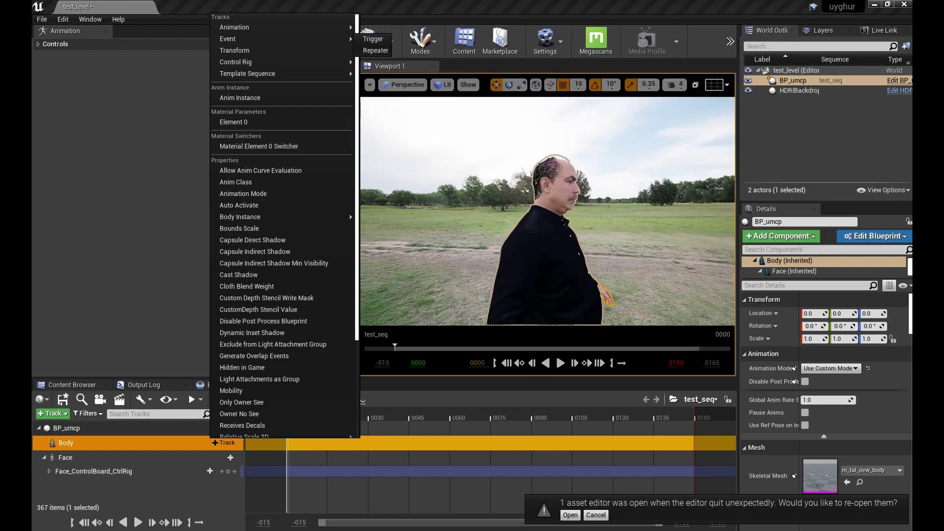
left_click(164, 106)
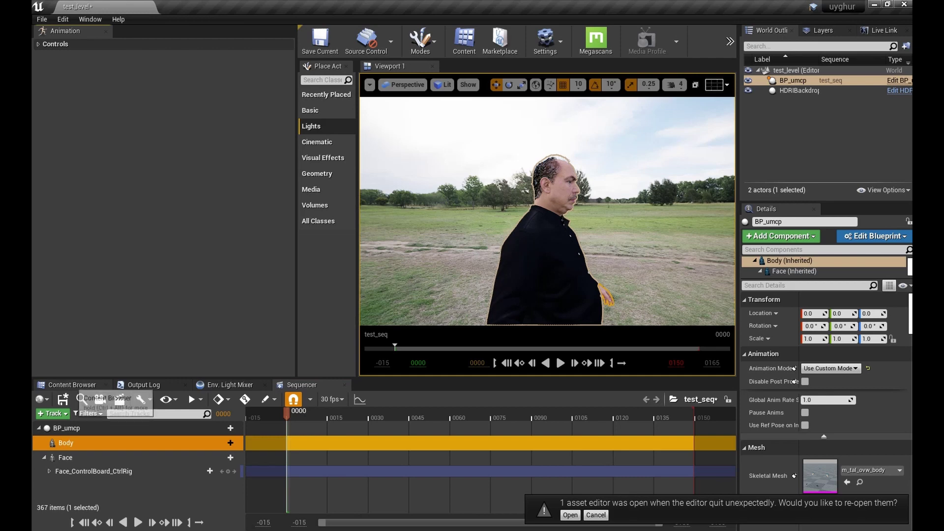
Import body_anim_test.fbx from the sh0020 folder into Seq/sc01/test, using metahuman_base_skel as its skeleton
left_click(71, 385)
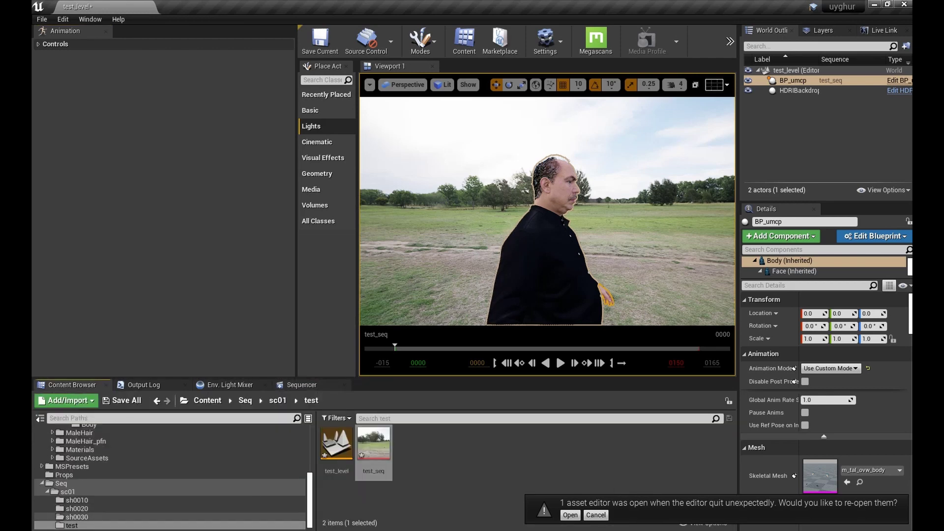
right_click(434, 460)
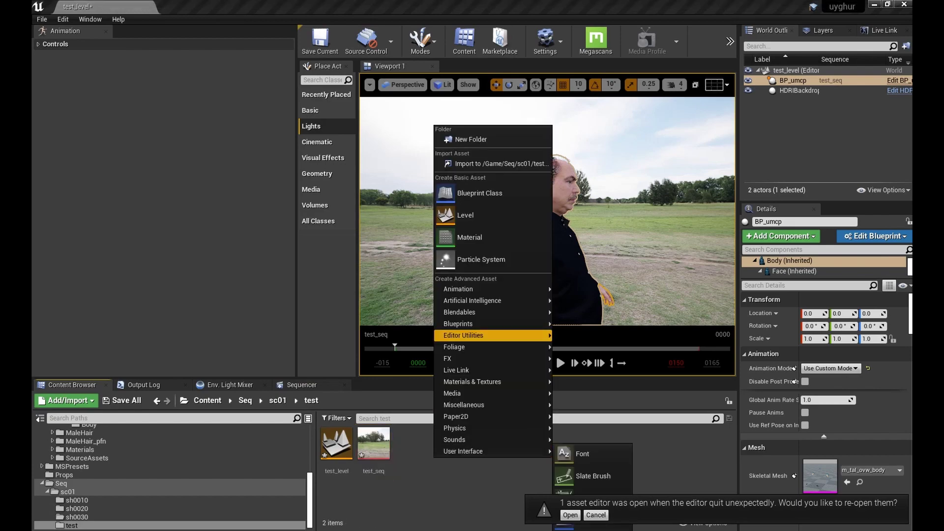
left_click(496, 164)
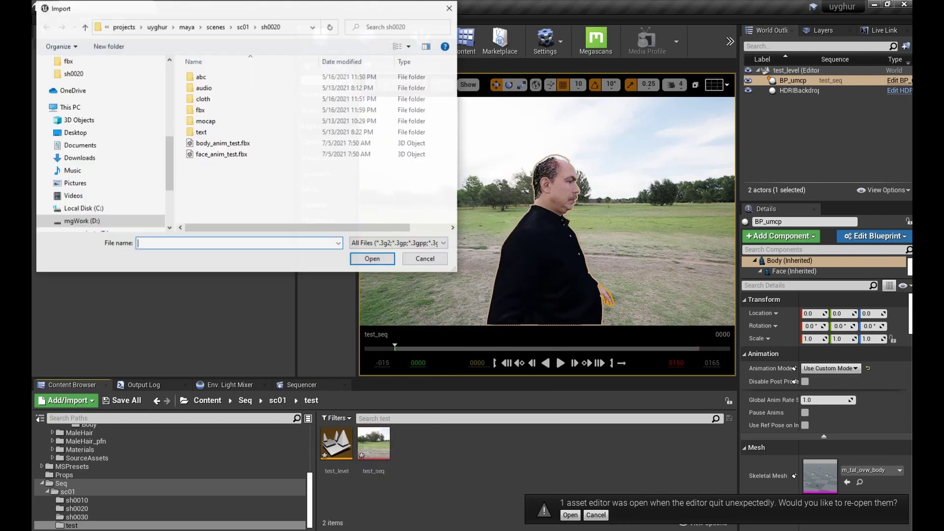
left_click(231, 144)
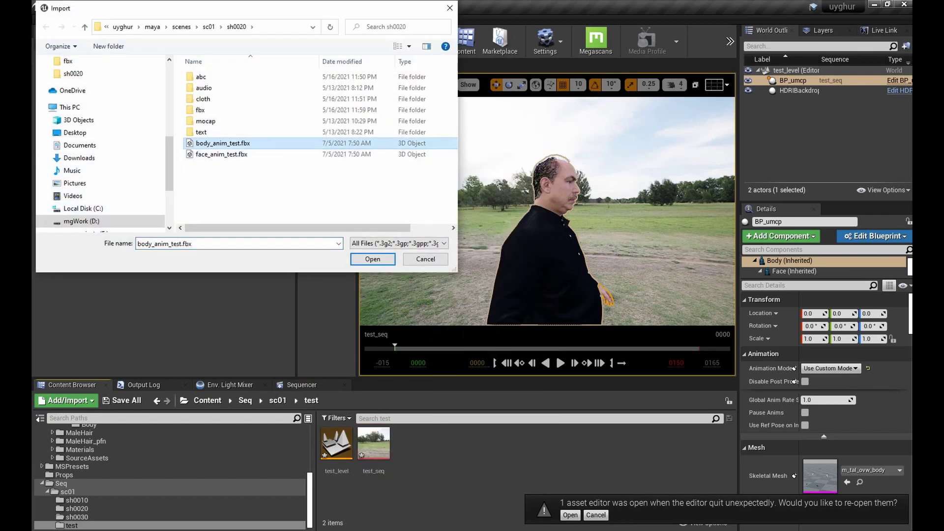
left_click(372, 259)
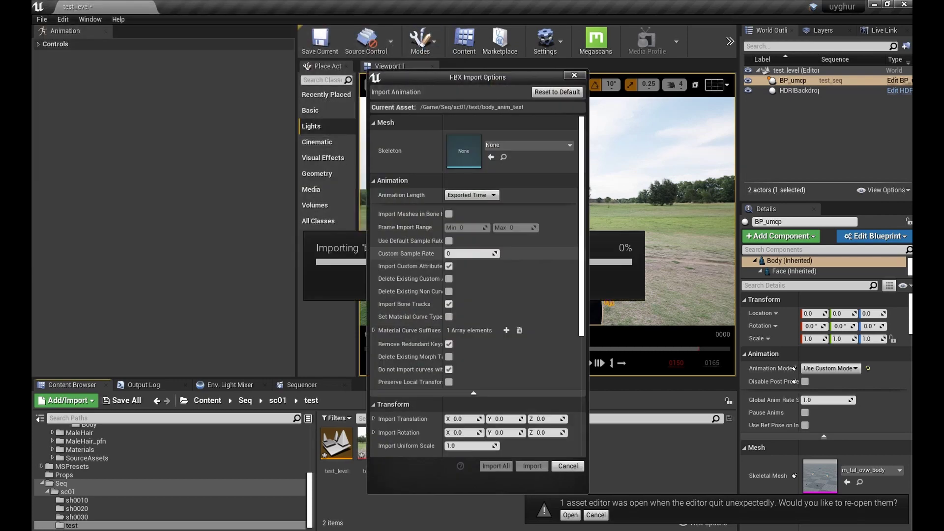
left_click(559, 146)
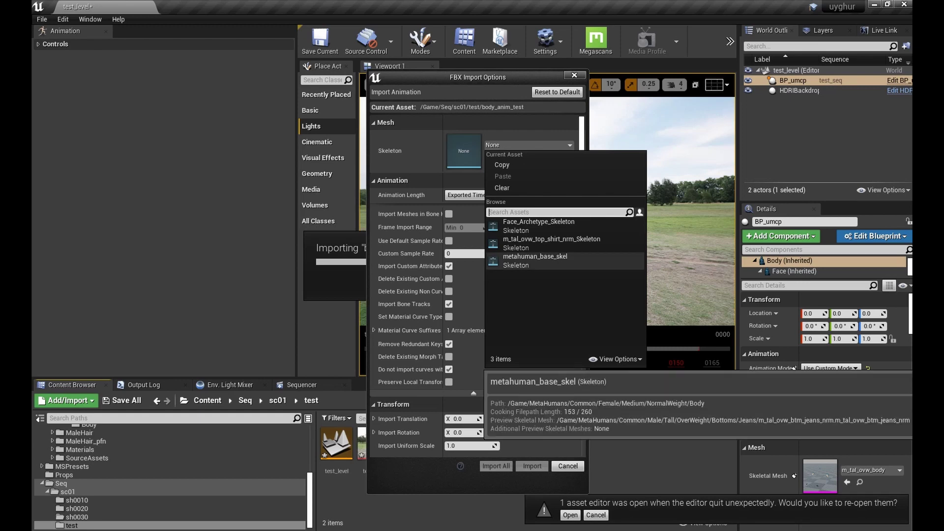
left_click(541, 260)
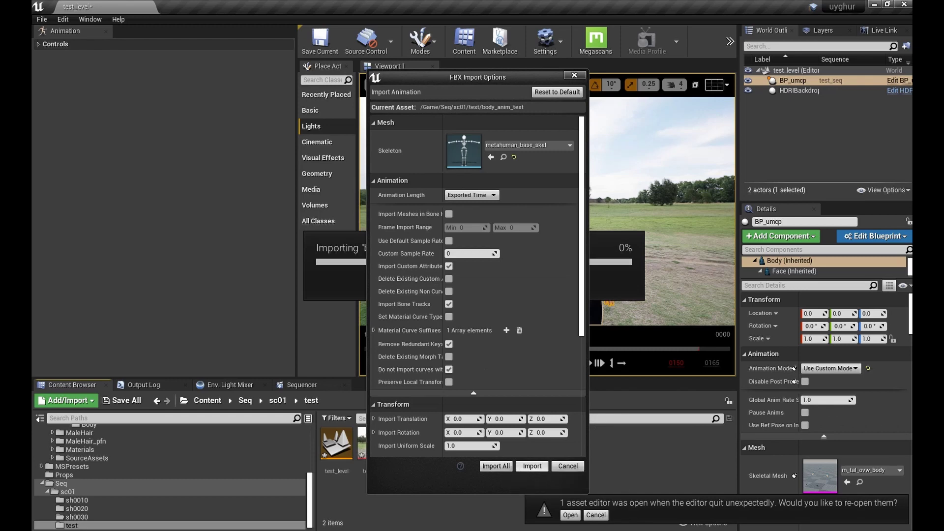
left_click(532, 466)
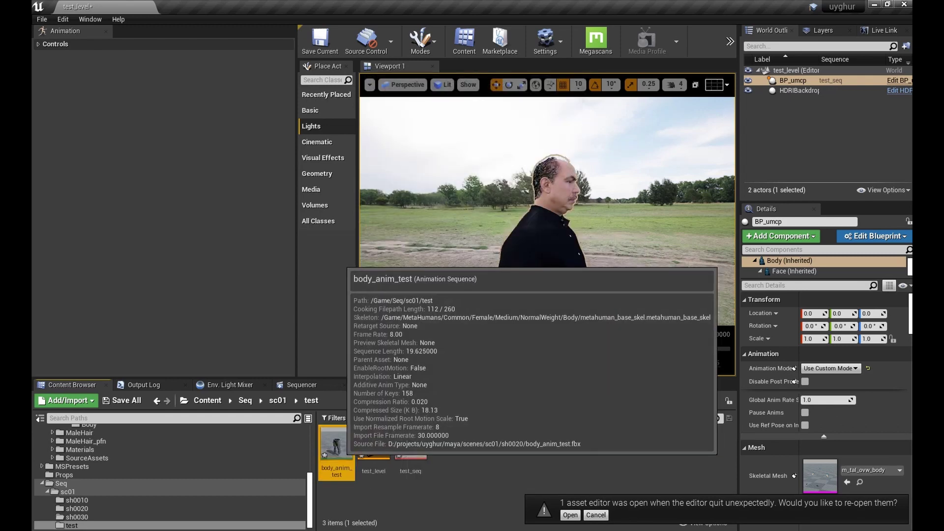
Open the body_anim_test animation and review the choices available for its Retarget Source
double_click(336, 445)
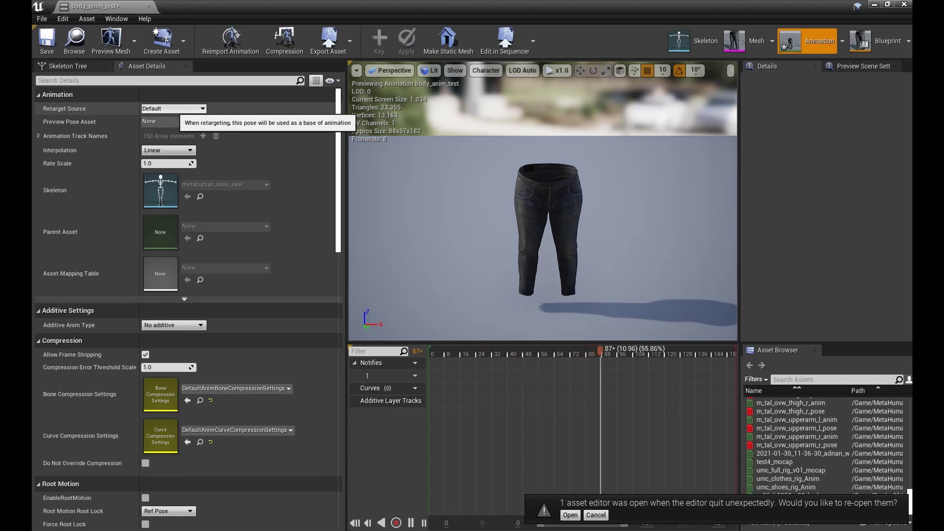
left_click(163, 122)
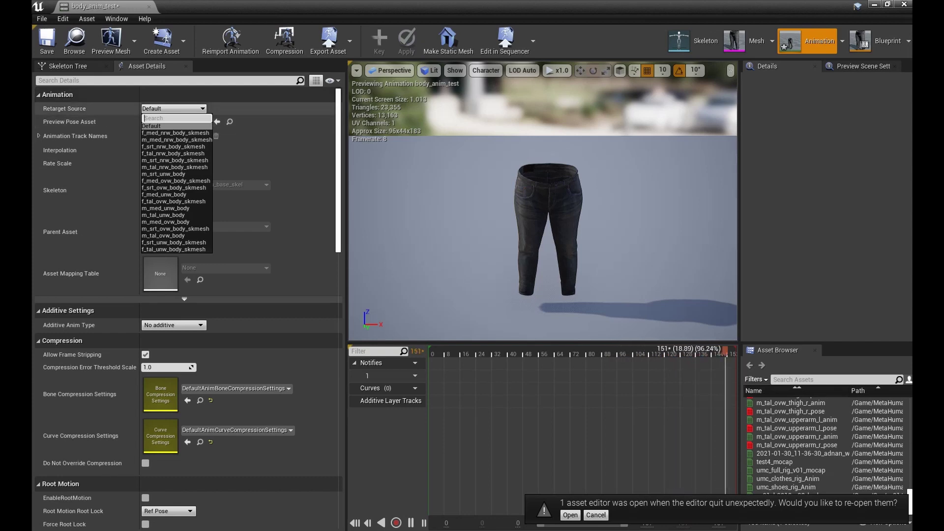
left_click(217, 109)
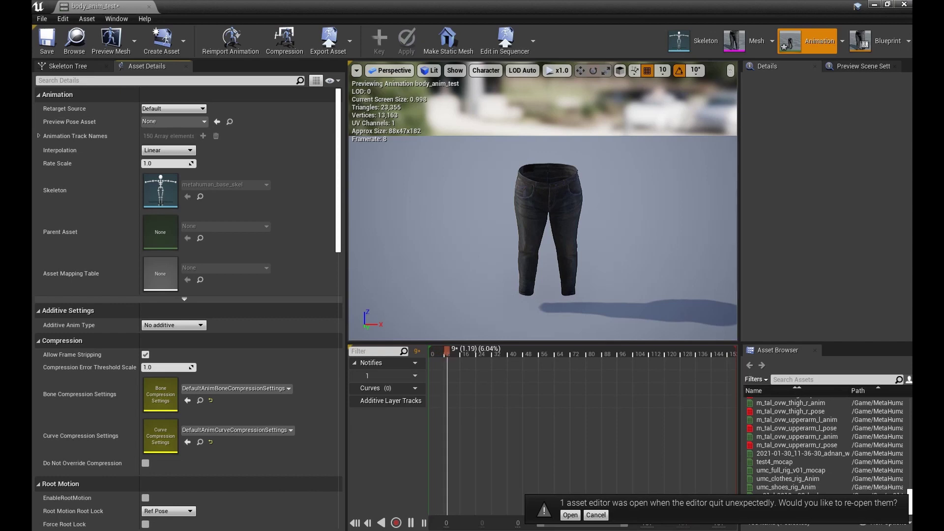
Locate the BP_umcp actor's asset from the level, open its blueprint and check which skeletal mesh the Body component uses
key("alt+Tab")
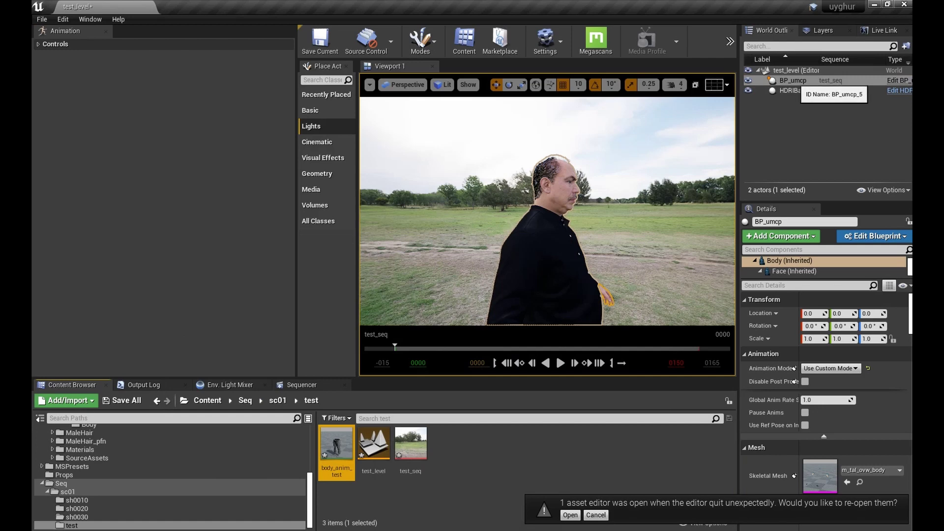
left_click(792, 80)
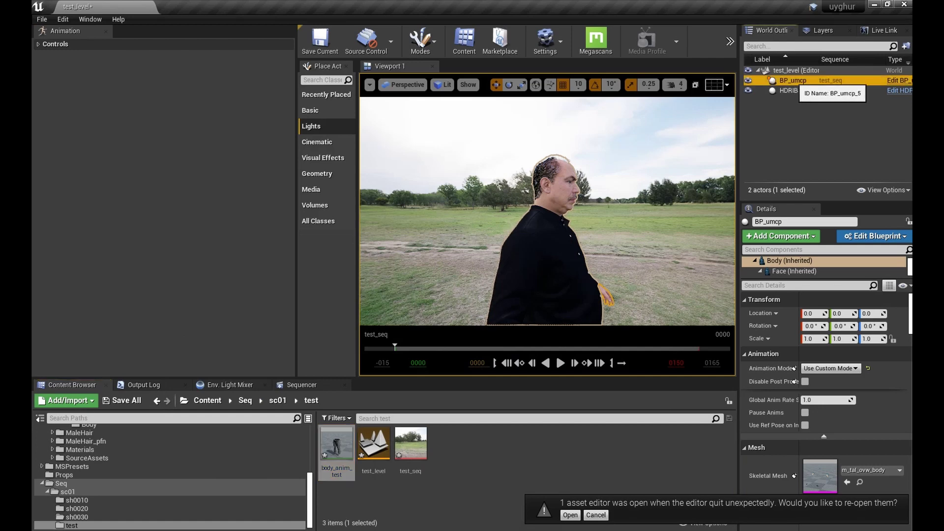
right_click(792, 81)
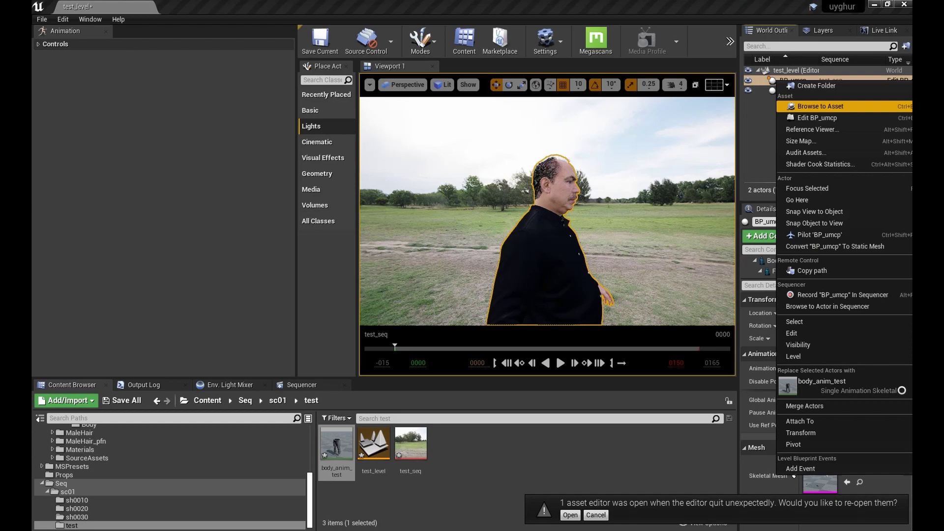
left_click(820, 107)
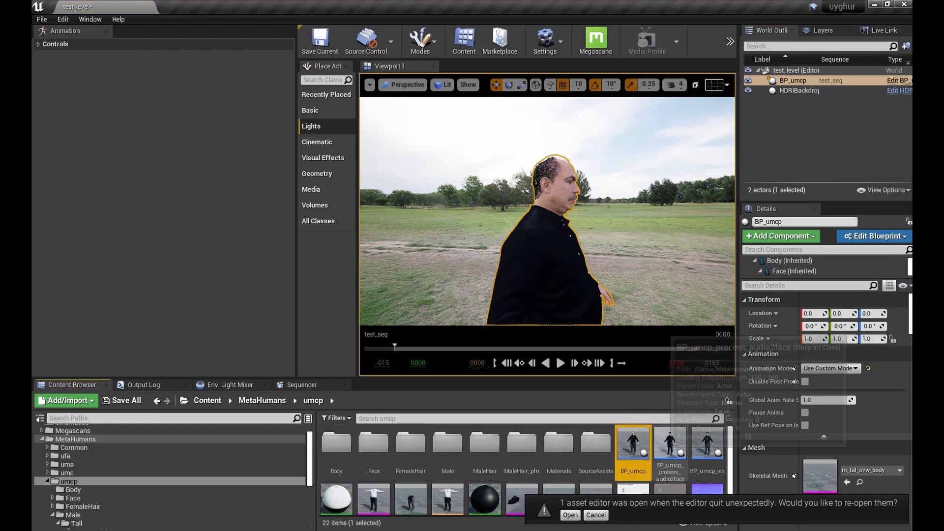
double_click(633, 443)
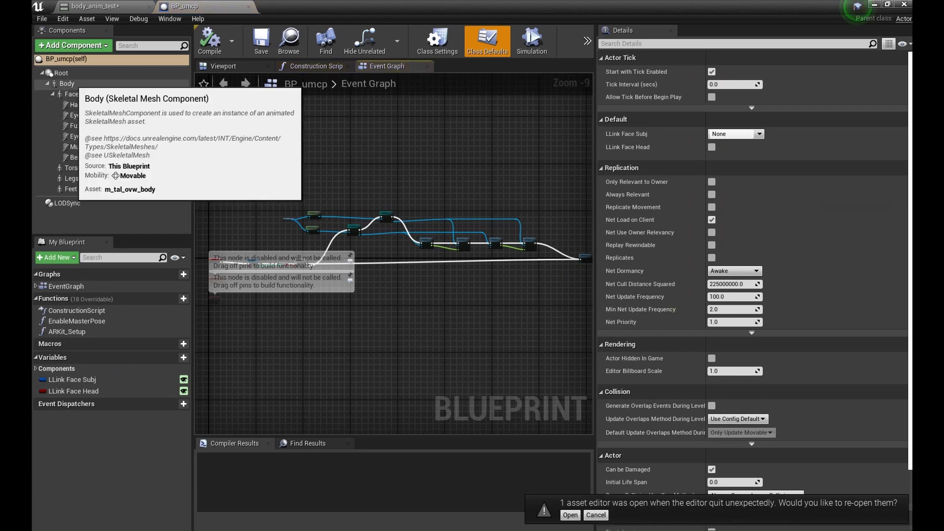
left_click(67, 83)
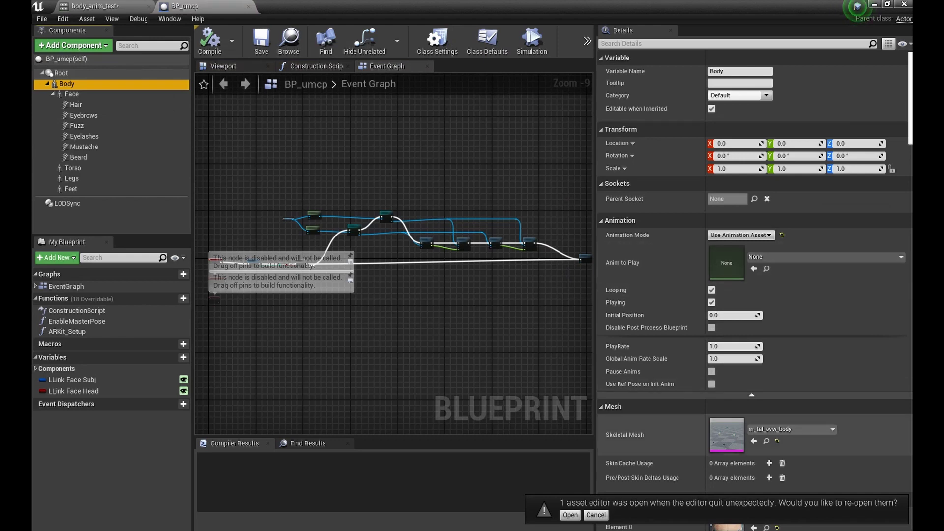
scroll(654, 433, "down", 2)
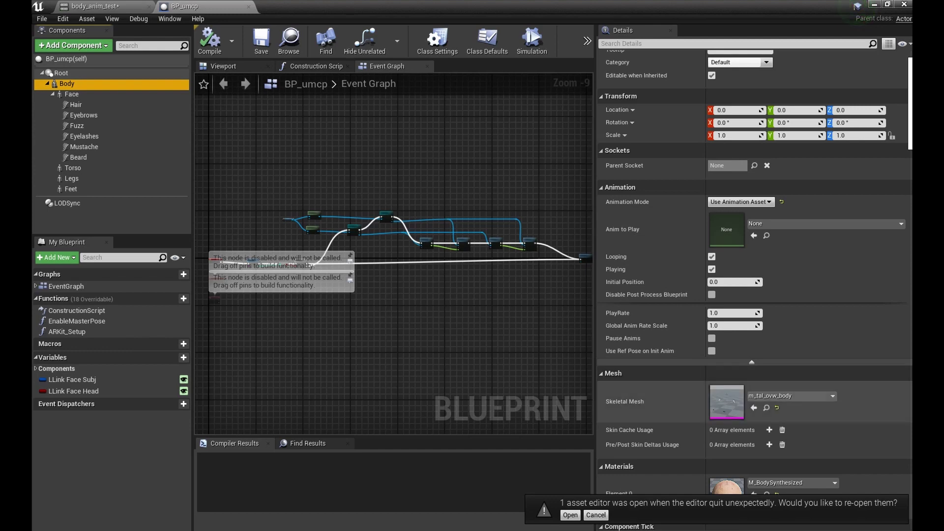
Set the Retarget Source of body_anim_test to m_tal_ovw_body and save the animation
left_click(98, 6)
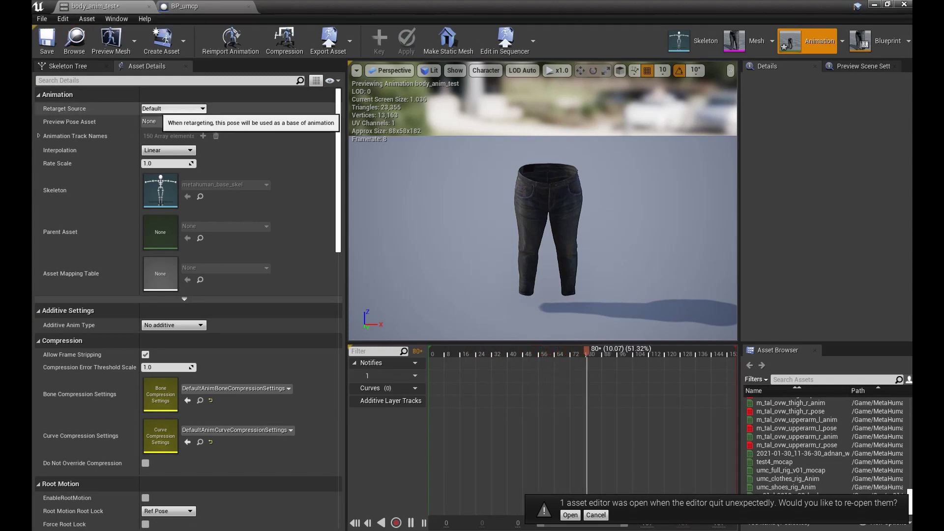
left_click(150, 121)
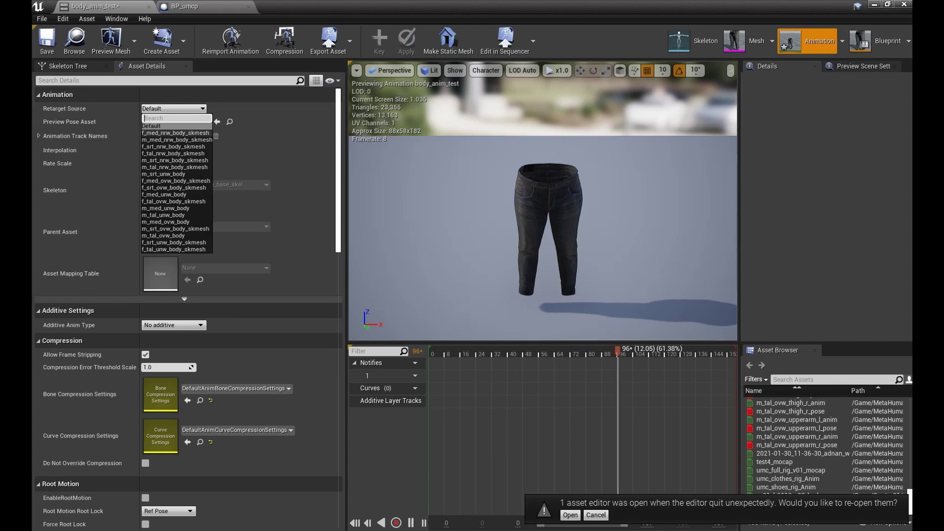
left_click(163, 235)
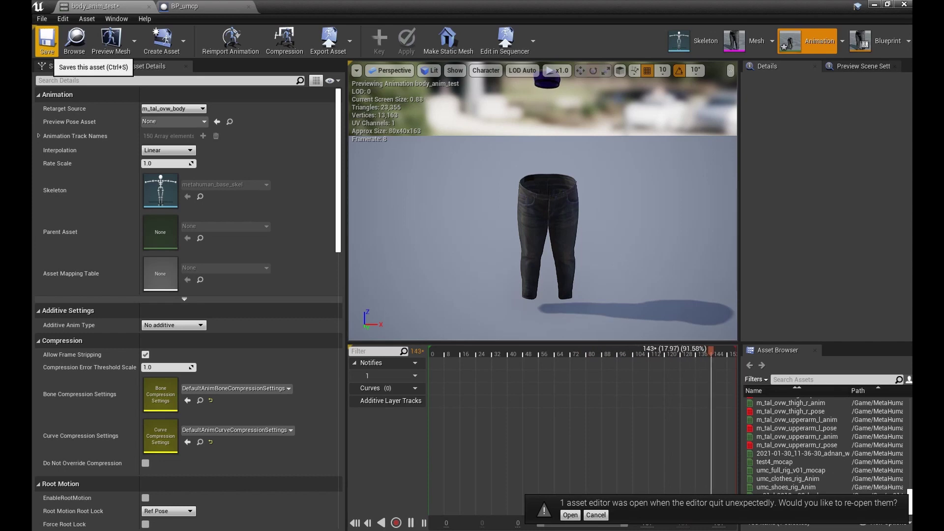
left_click(46, 42)
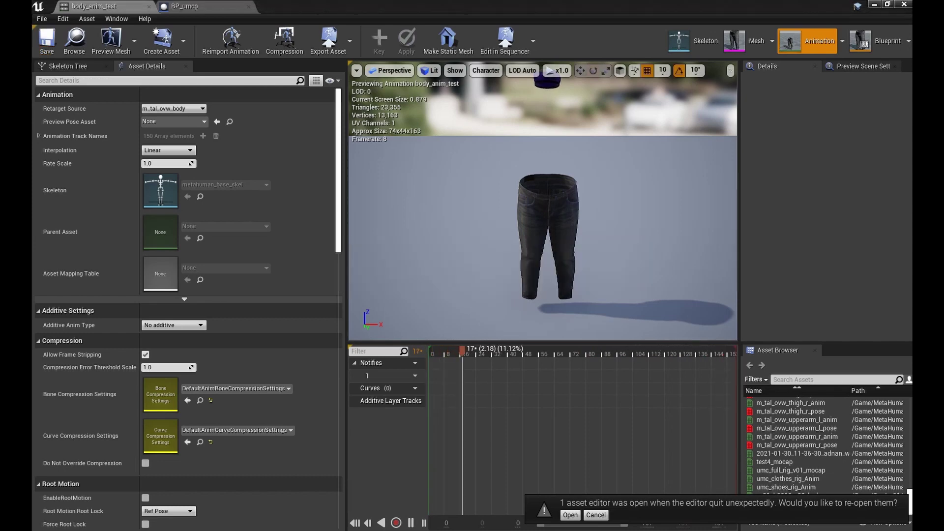
Return to the level editor, enlarge the lower panel area and open test_seq from the Seq/sc01/test folder
left_click(875, 5)
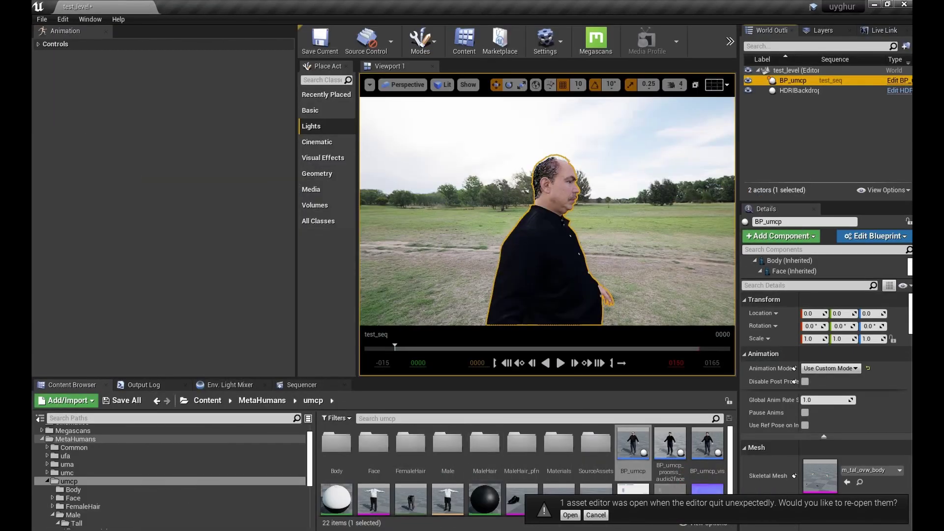
left_click_drag(246, 378, 246, 270)
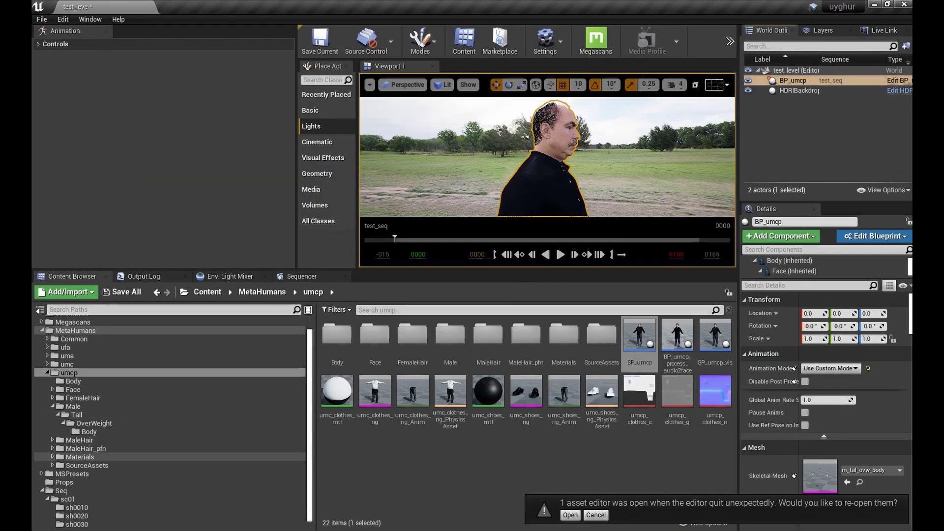
scroll(197, 467, "down", 2)
left_click(71, 525)
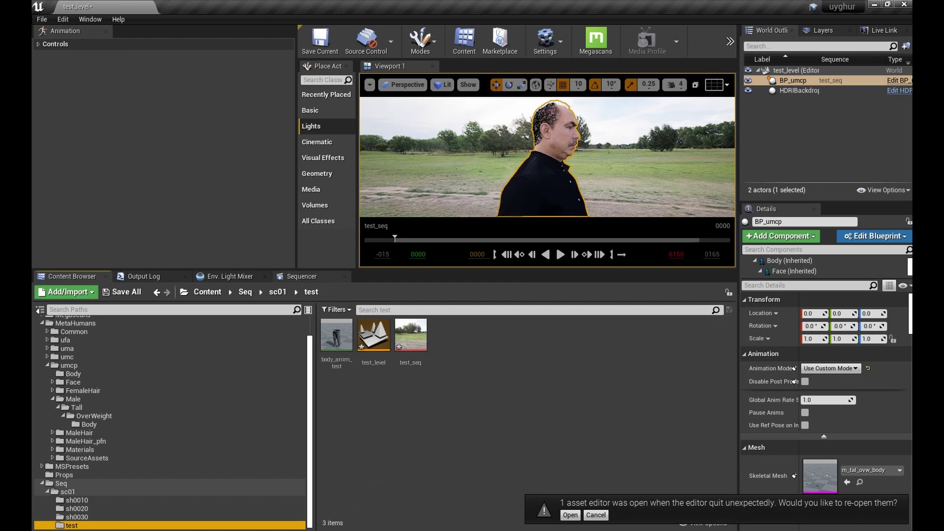
double_click(411, 335)
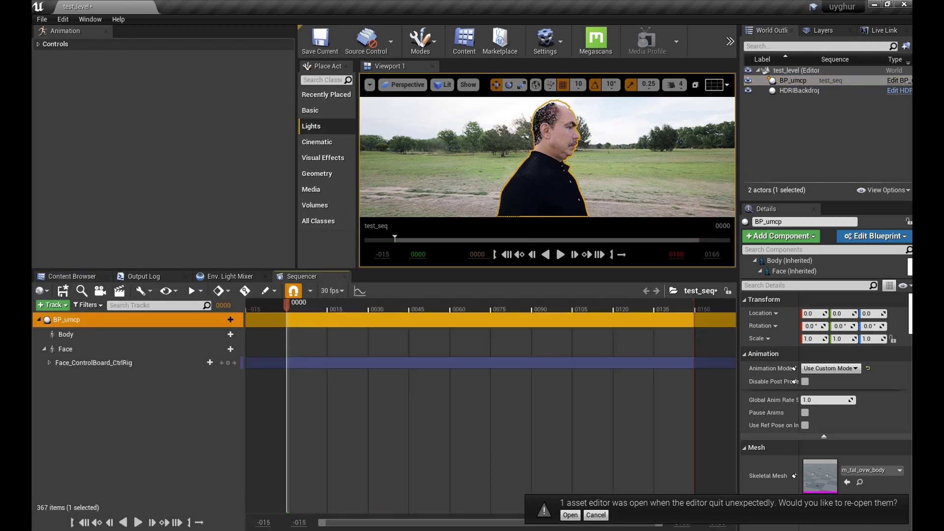
Add an animation track with body_anim_test to the Body of BP_umcp in test_seq
left_click_drag(791, 80, 321, 341)
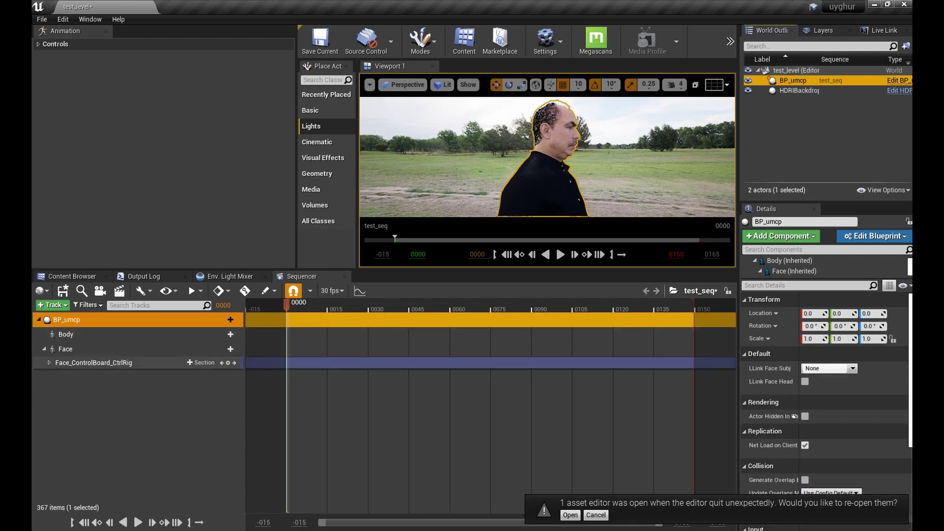
left_click(66, 334)
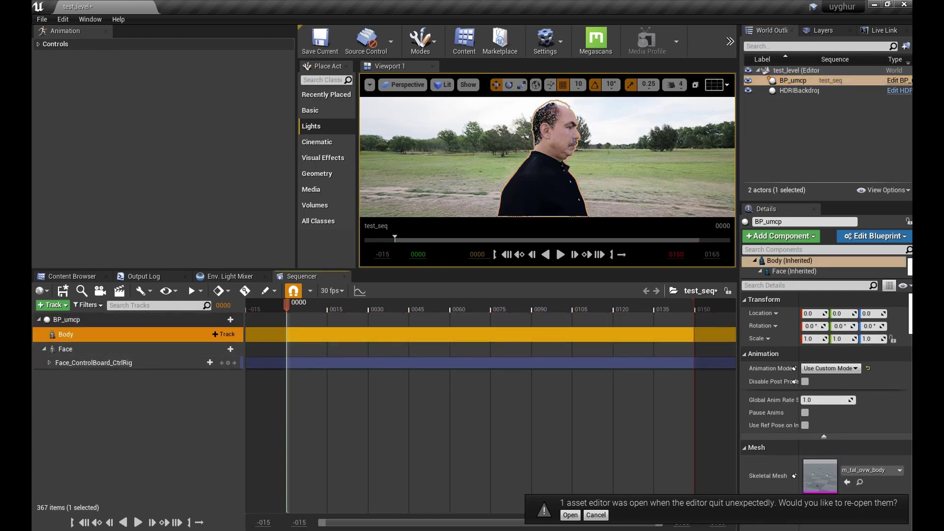
left_click(224, 335)
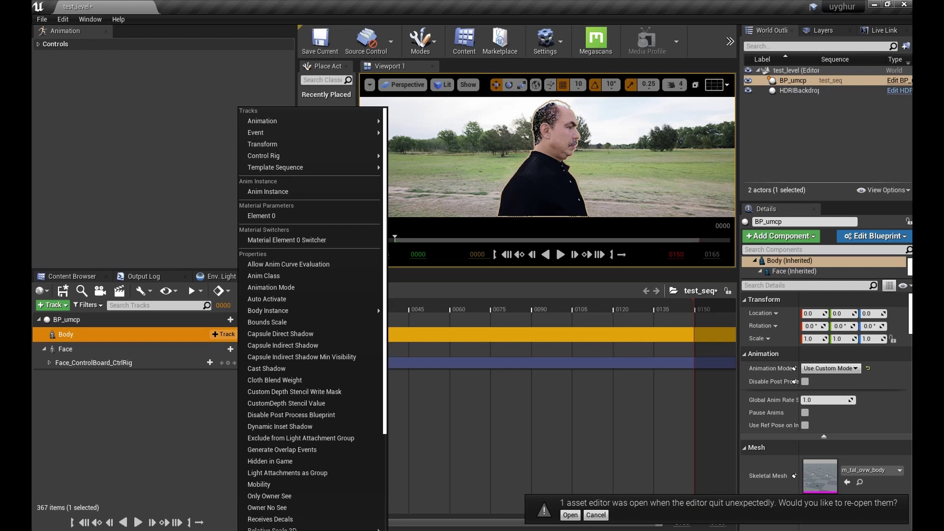
mouse_move(275, 121)
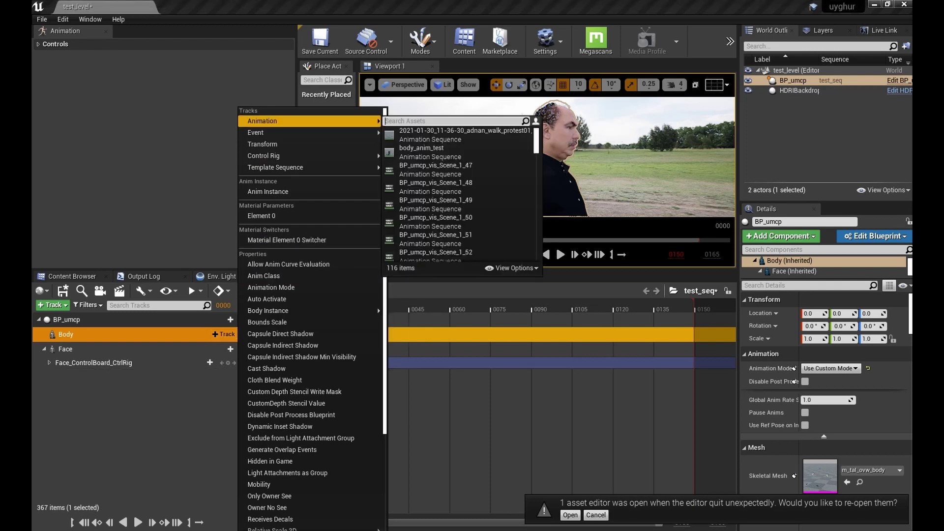
left_click(432, 153)
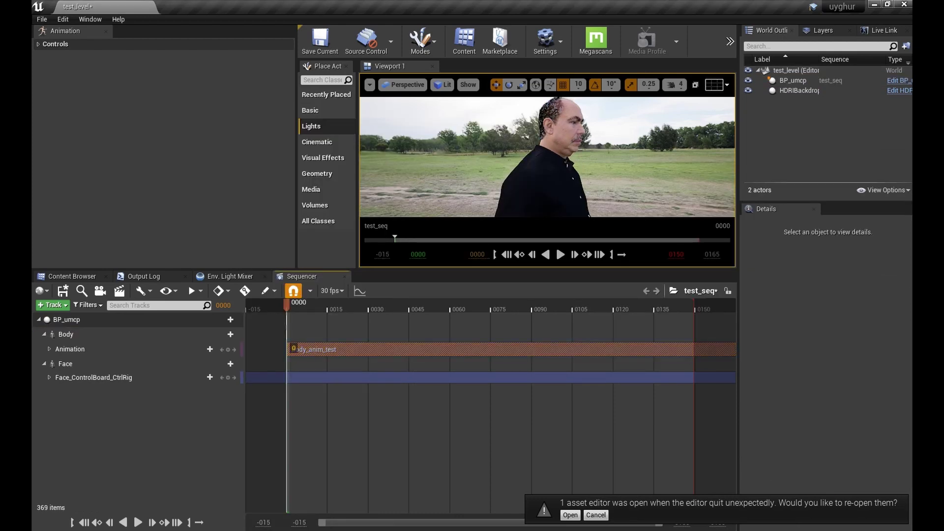
Enlarge the viewport, play back the body animation and return the playhead to frame 0000
left_click_drag(443, 269, 443, 315)
key("space")
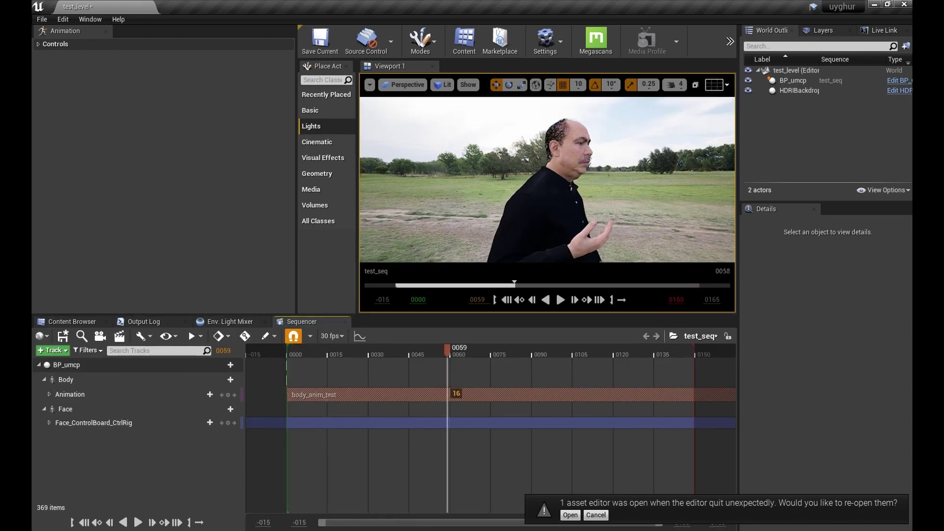
mouse_move(447, 351)
left_mouse_down()
mouse_move(626, 351)
mouse_move(287, 349)
left_mouse_up()
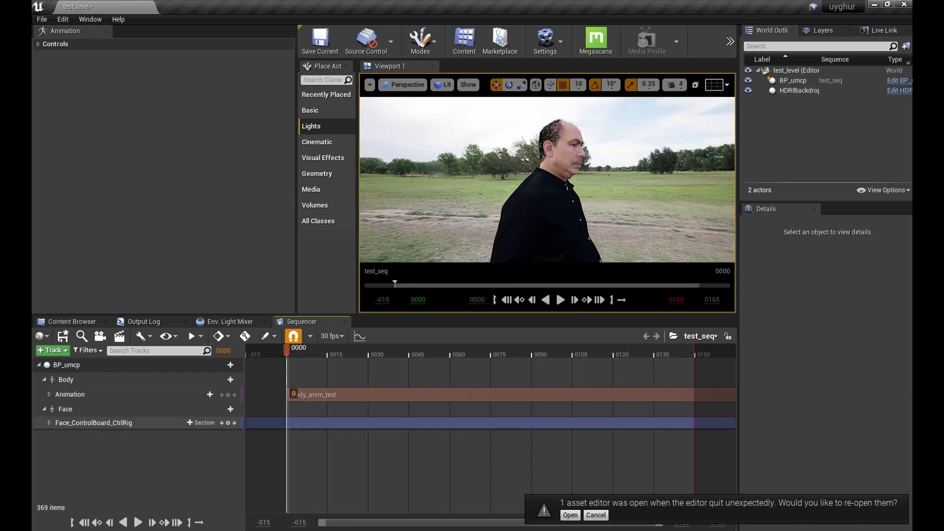
Start a Control Rig FBX import onto Face_ControlBoard_CtrlRig with face_anim_test.fbx from D:\projects\uyghur\maya\scenes\sc01\sh0020
left_click(98, 423)
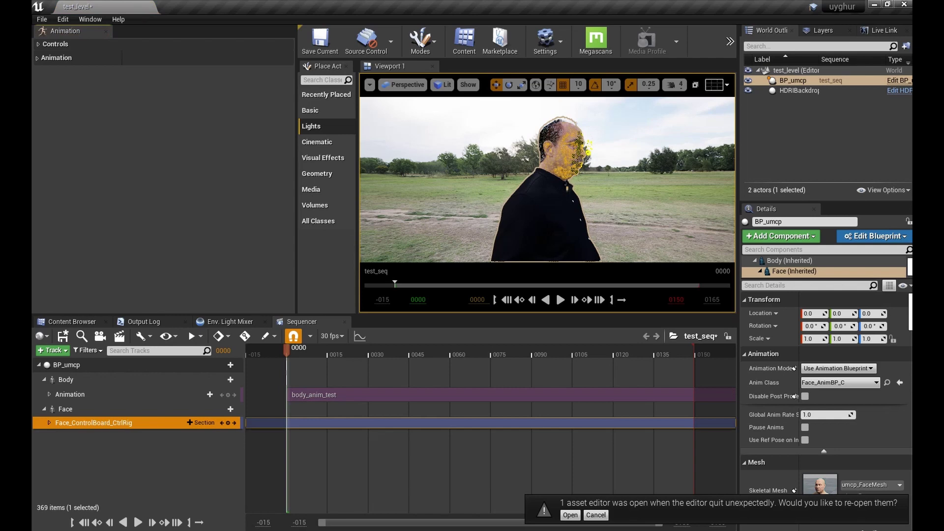
right_click(129, 423)
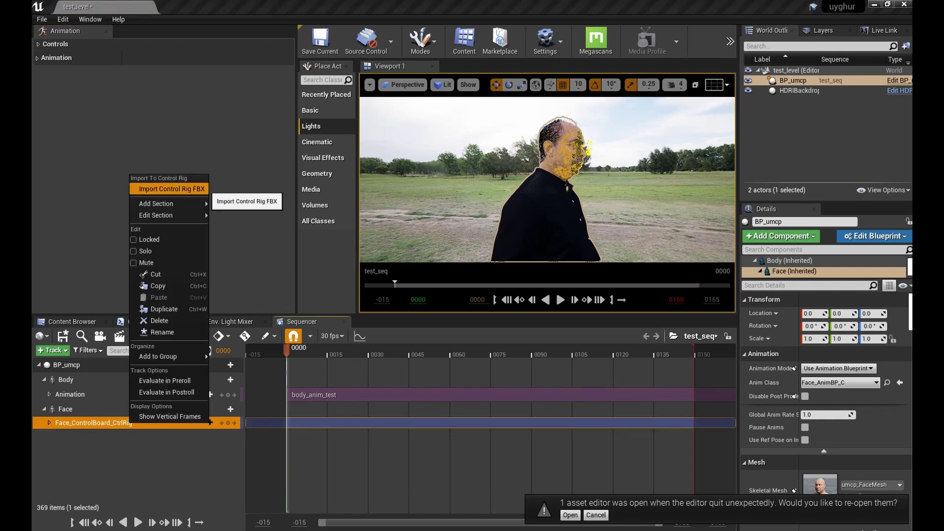
left_click(172, 189)
key("alt+d")
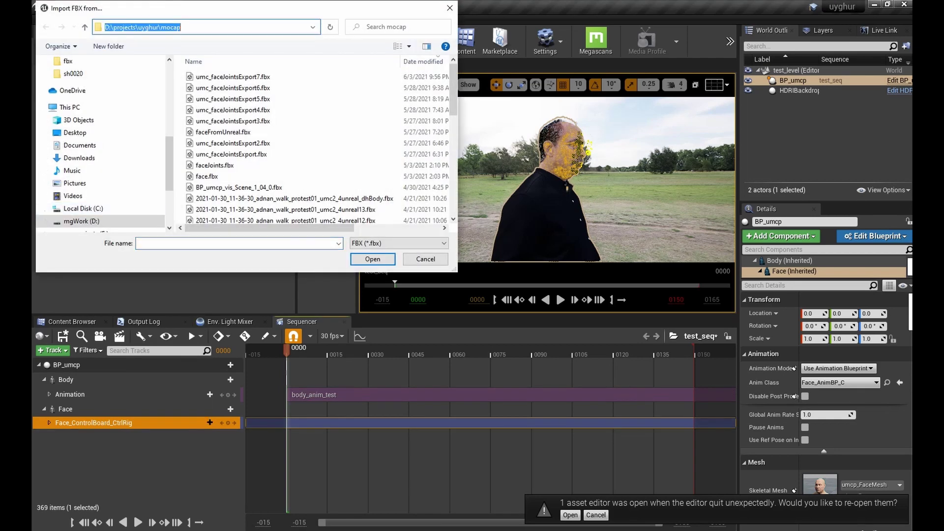
type("D:\\projects\\uyghur\\maya\\scenes\\sc01\\sh0020")
key("Return")
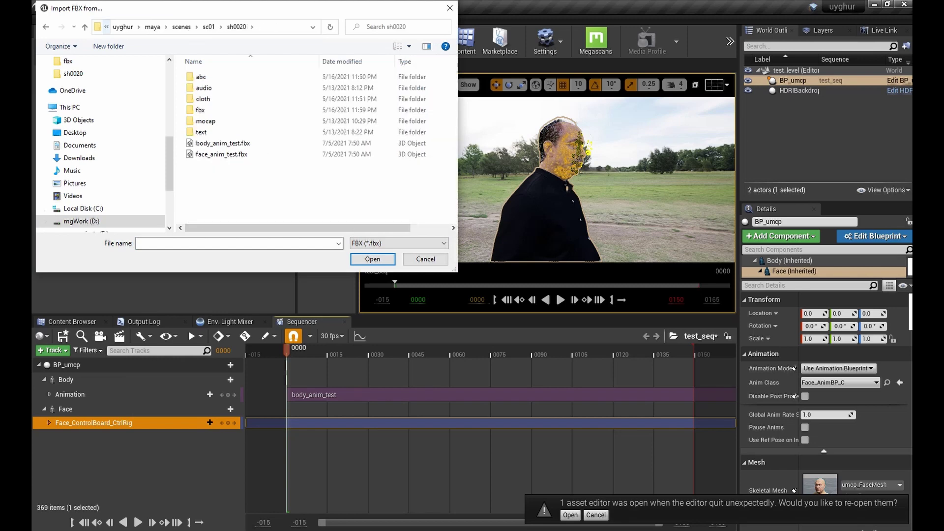
left_click(221, 155)
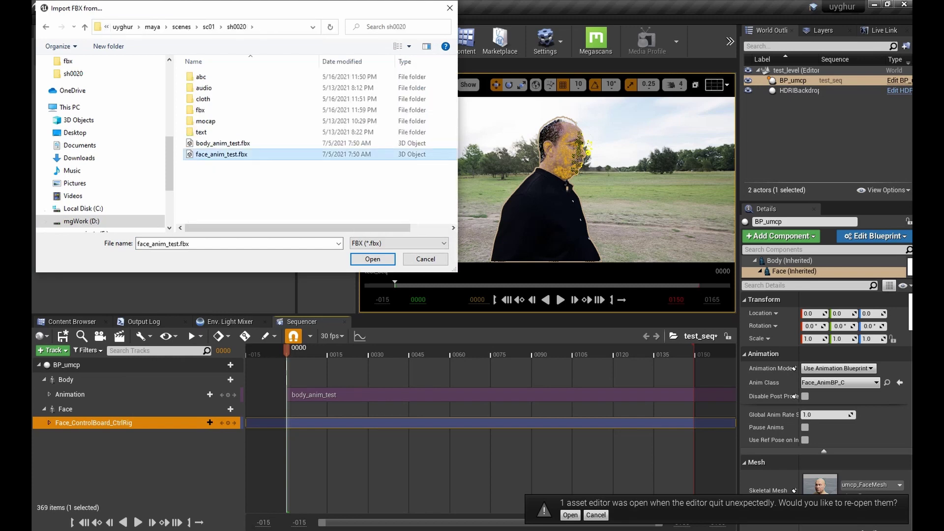
left_click(373, 260)
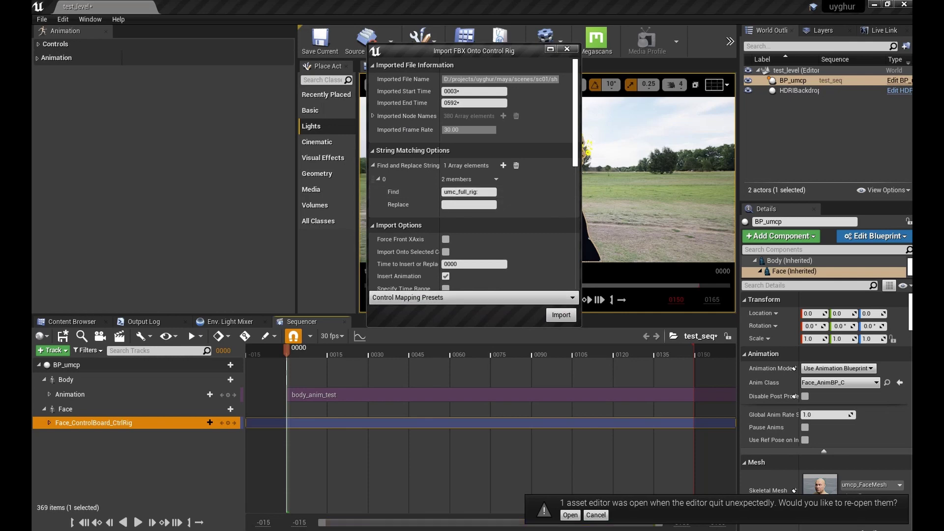
Switch to Maya and check the namespace prefix in the FacialControls set's name in the Outliner
left_click(353, 530)
left_click(297, 496)
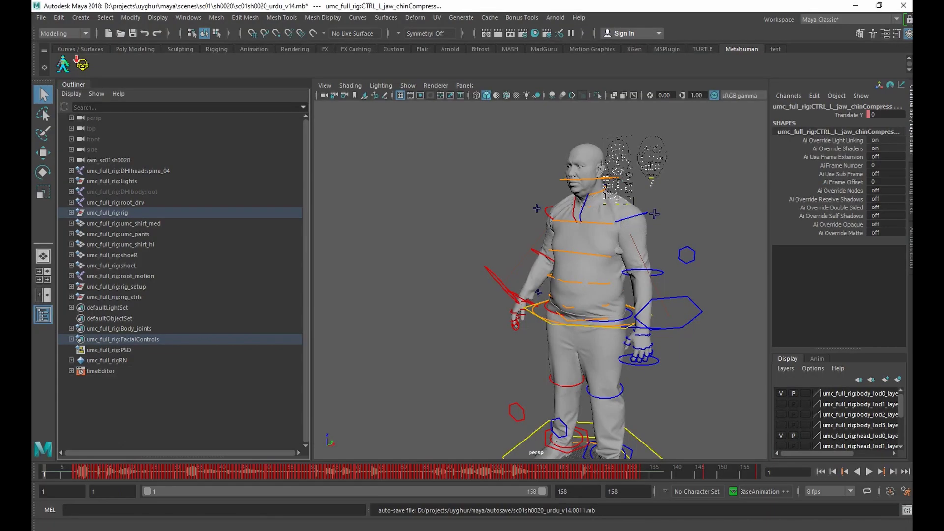
double_click(123, 339)
left_click(122, 339)
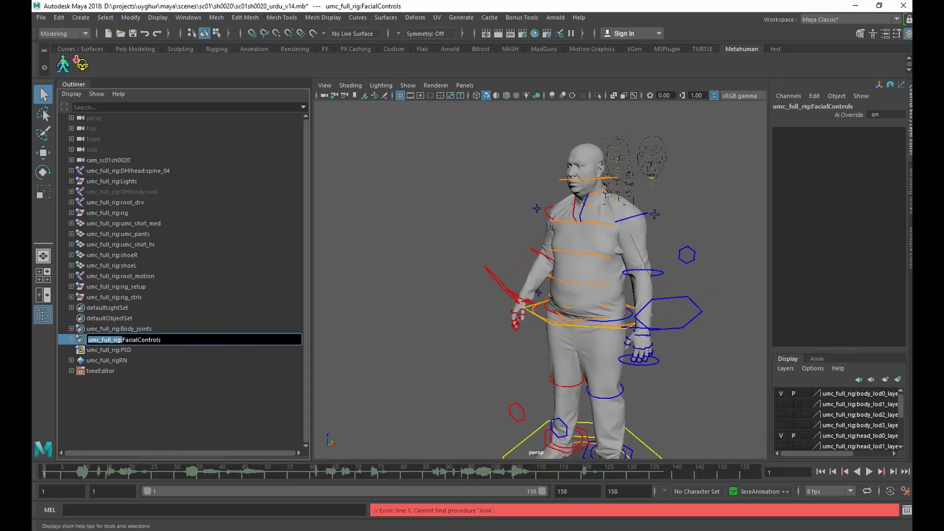
Back in Unreal, set the import to find umc_full_rig: with an empty replacement, and import the facial animation
left_click(378, 530)
type("umc_full_rig:")
key("Return")
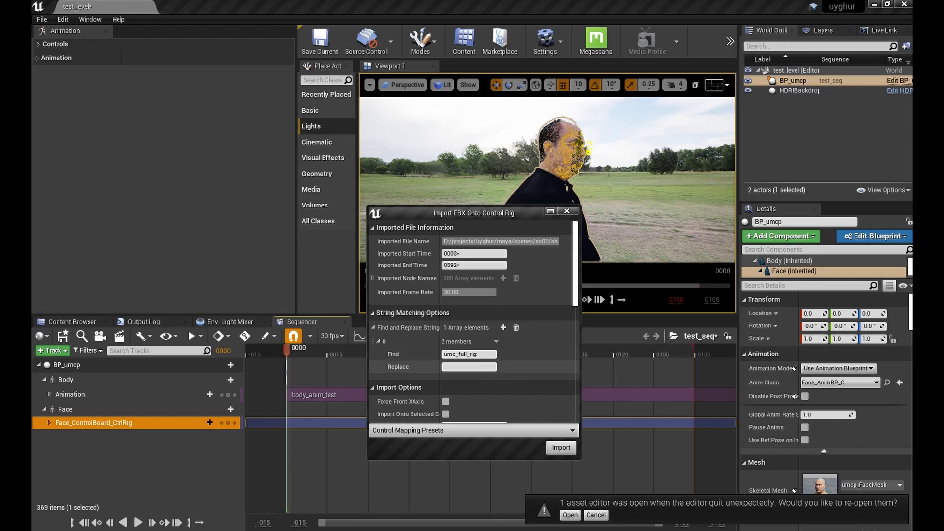
left_click(469, 366)
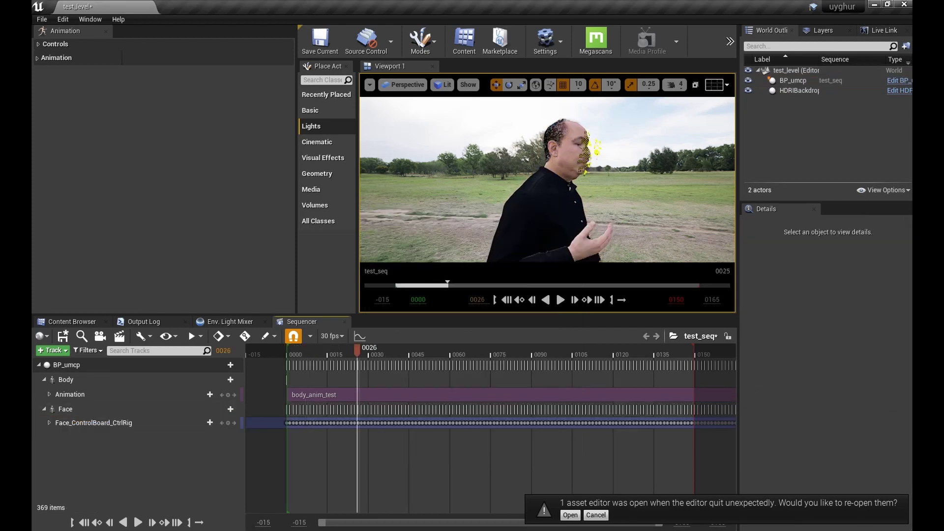
Scrub test_seq to frame 0041, select BP_umcp and play back the combined body and facial animation
left_click_drag(358, 349, 398, 350)
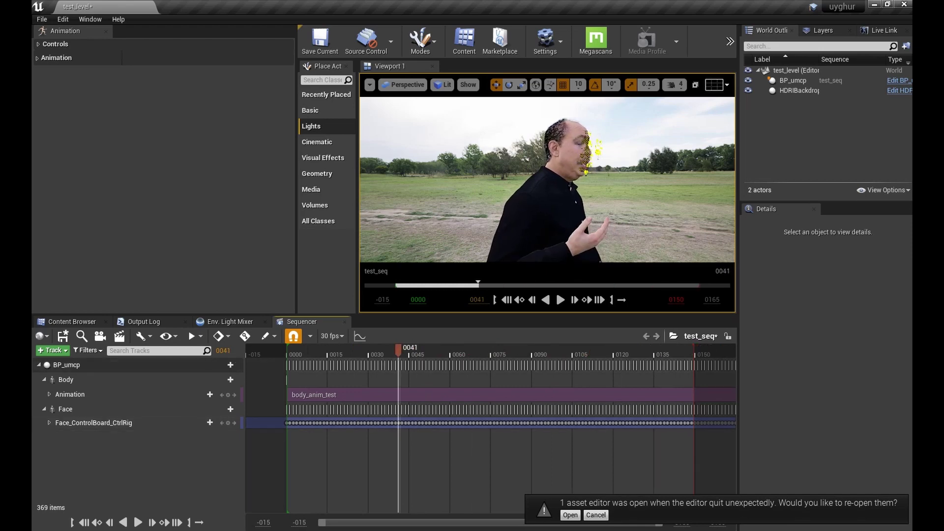
left_click(659, 206)
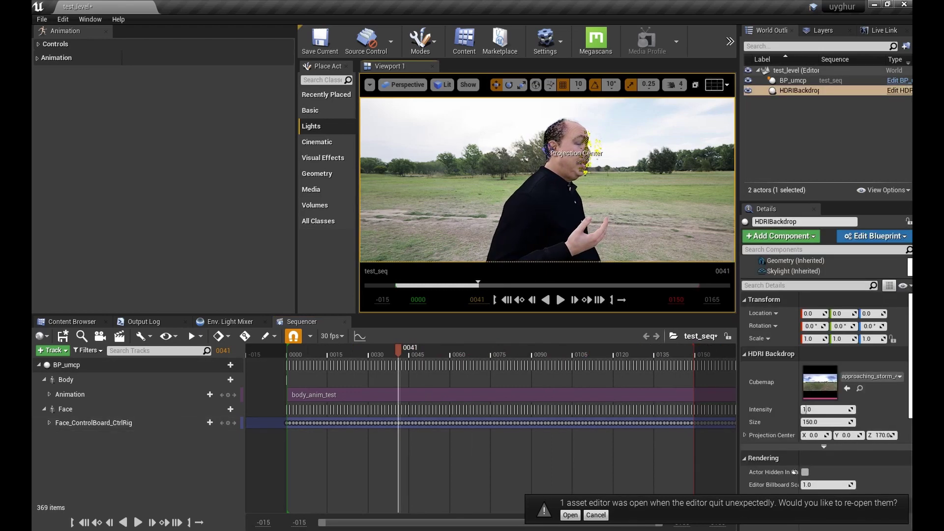
left_click(66, 379)
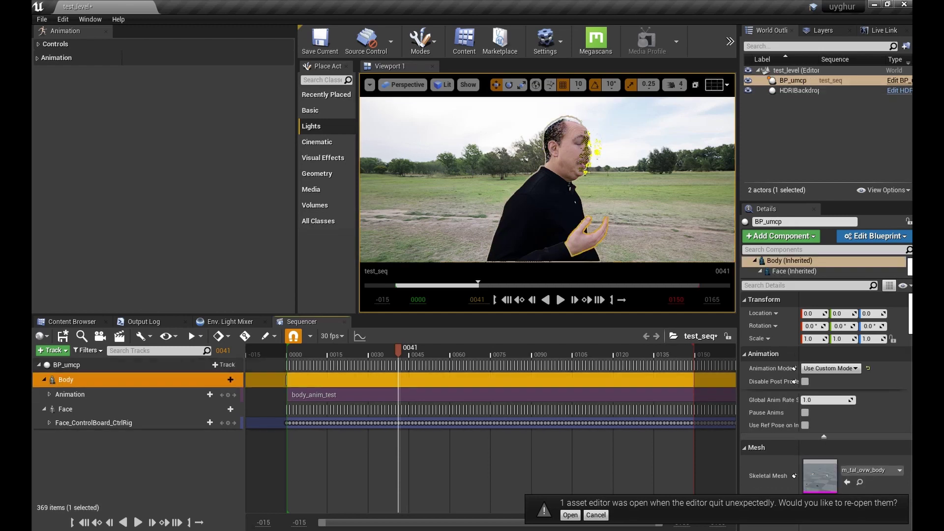
left_click(67, 365)
key("space")
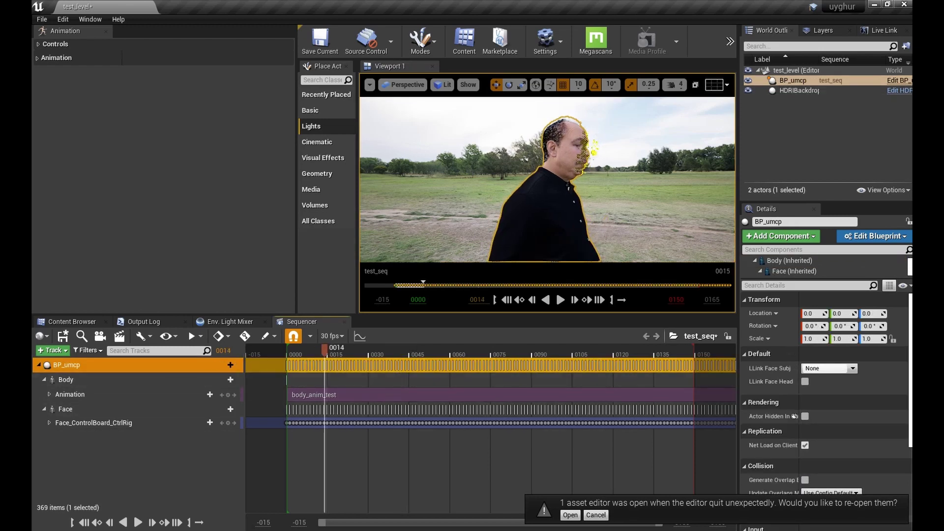